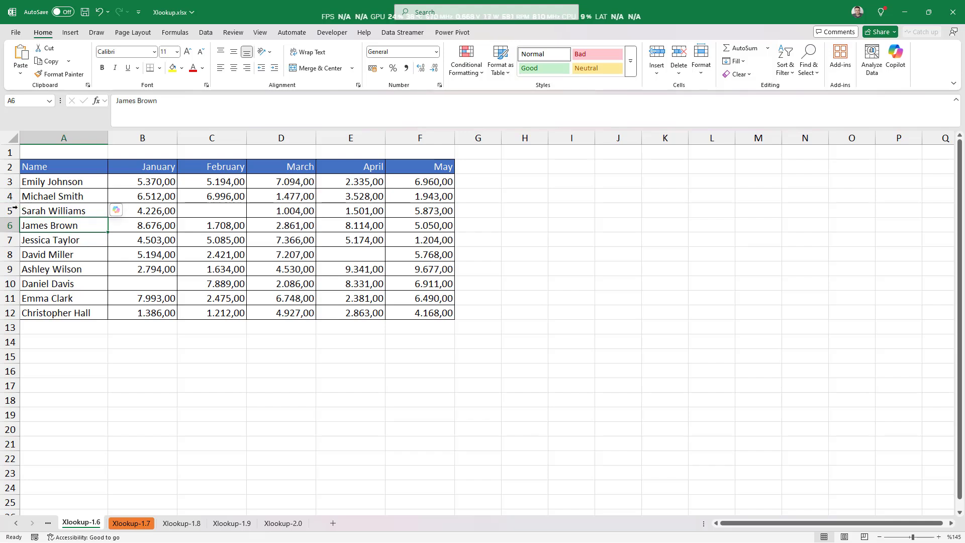
# Insert blank rows at rows 5, 8, 11 and 14 so every two names are separated.
pyautogui.rightClick(14, 208)
pyautogui.click(45, 325)
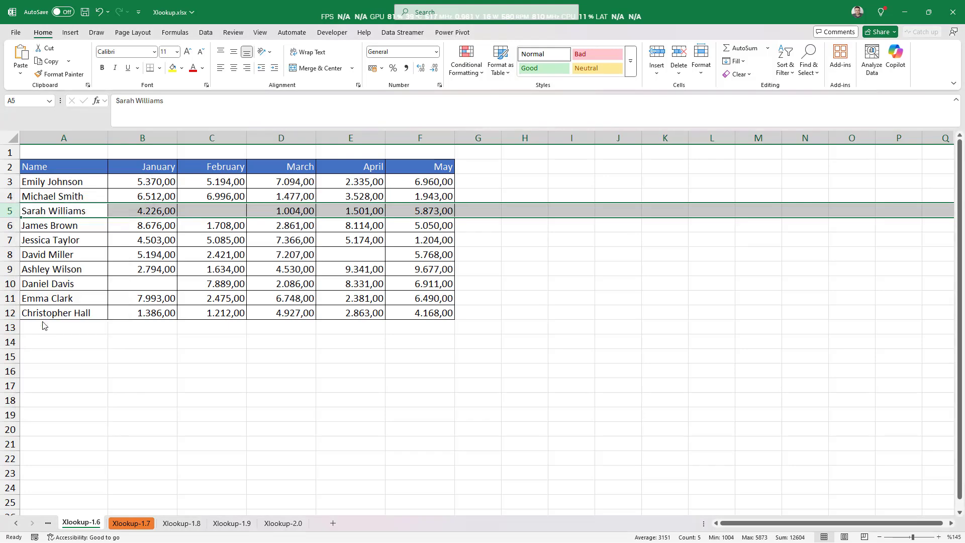
pyautogui.rightClick(14, 254)
pyautogui.click(41, 370)
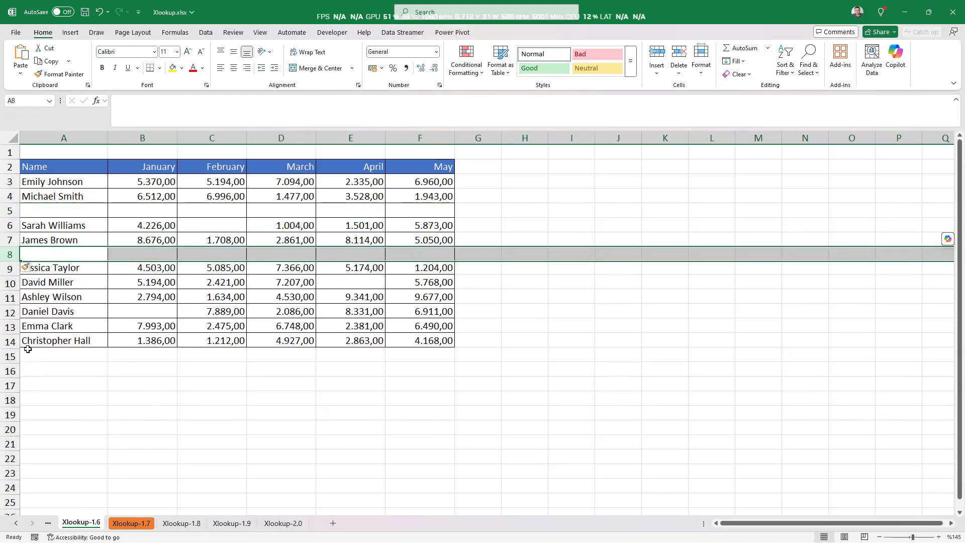
pyautogui.rightClick(11, 298)
pyautogui.click(33, 412)
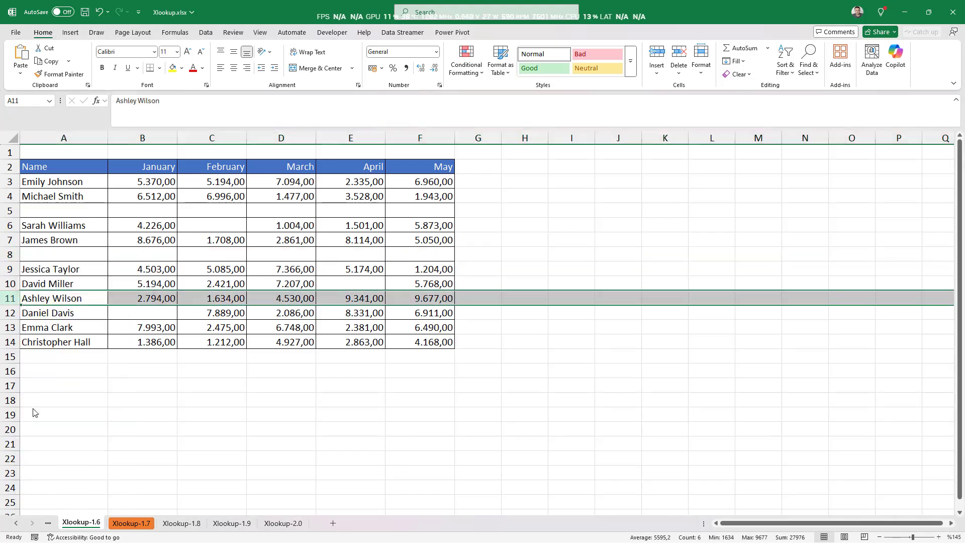
pyautogui.rightClick(11, 342)
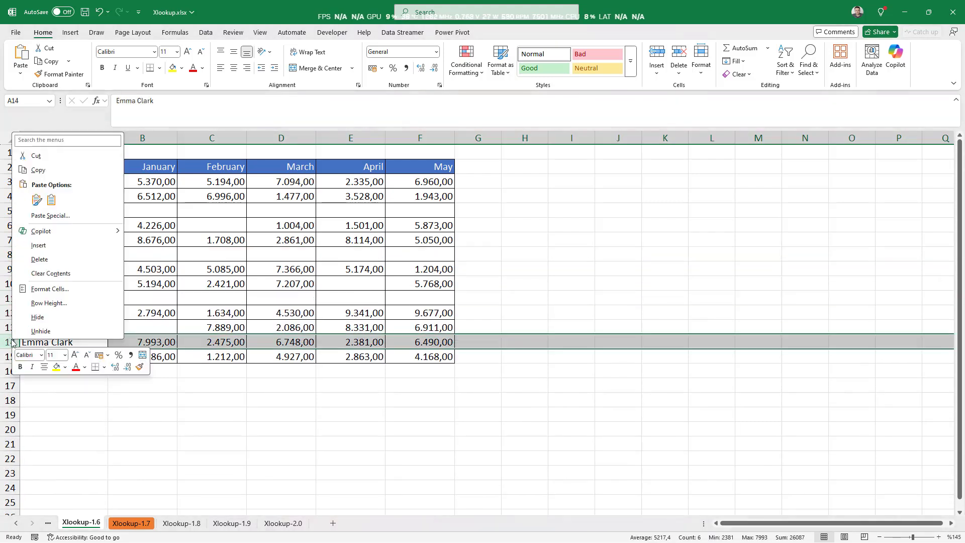
pyautogui.click(40, 245)
pyautogui.click(222, 404)
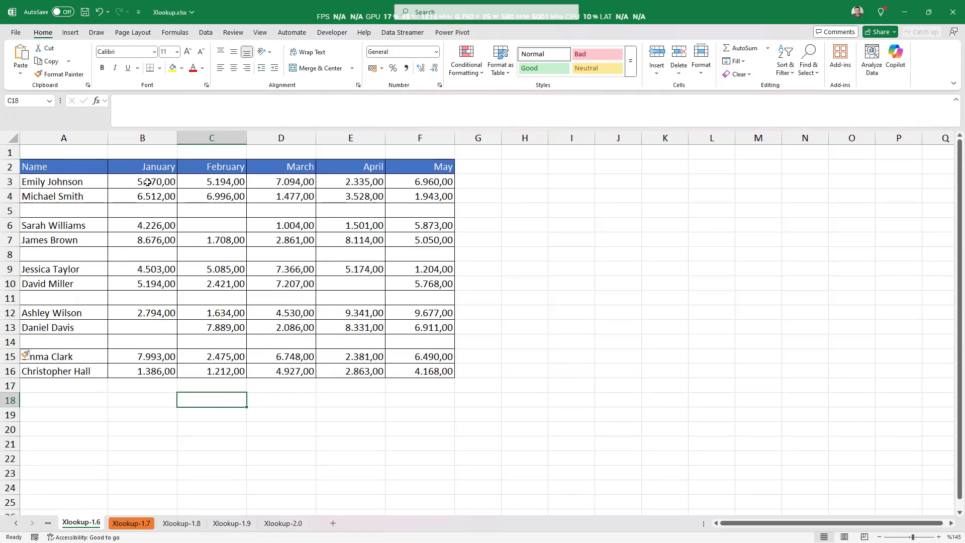
# Add AutoSum subtotals in gap rows 5 and 8, then undo them.
pyautogui.moveTo(147, 183); pyautogui.dragTo(427, 214)
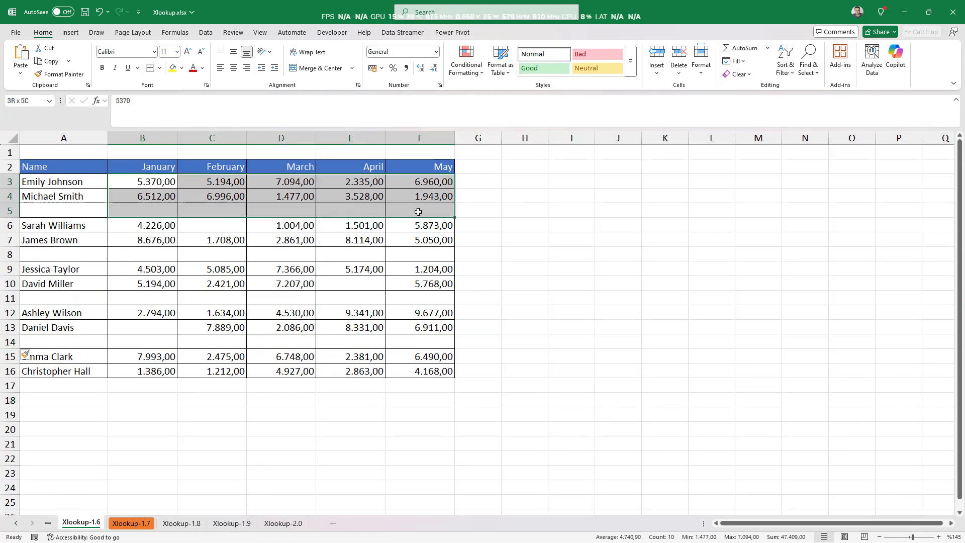
pyautogui.click(737, 47)
pyautogui.moveTo(153, 226); pyautogui.dragTo(409, 250)
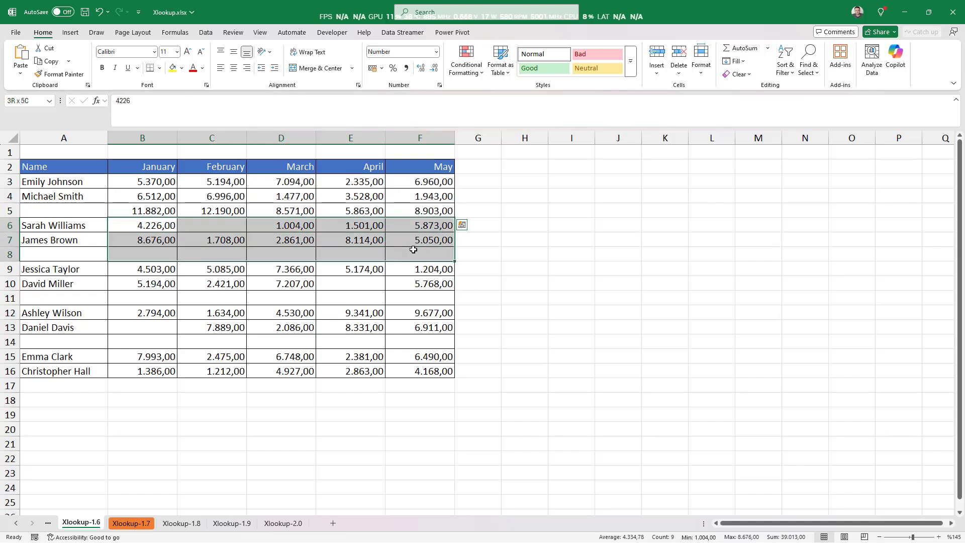
pyautogui.click(737, 47)
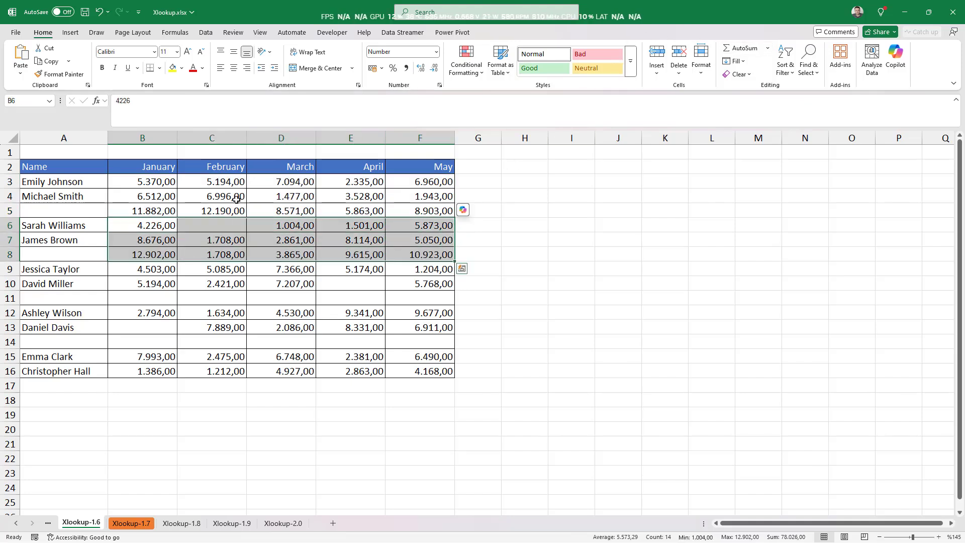
pyautogui.hotkey('ctrl', 'z')
pyautogui.hotkey('ctrl', 'z')
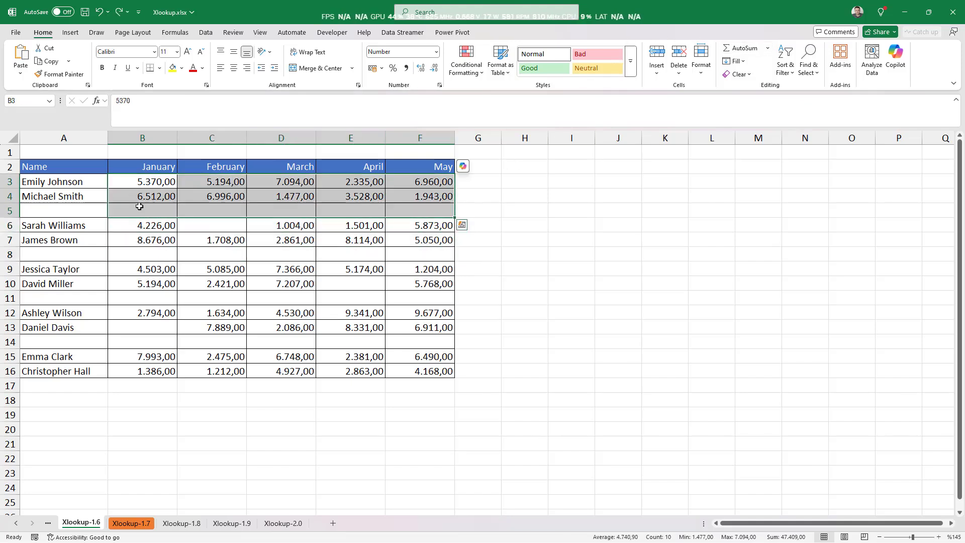
# Select blank rows 5, 8, 11, 14 and 17 together across columns B to F.
pyautogui.moveTo(139, 207); pyautogui.dragTo(430, 209)
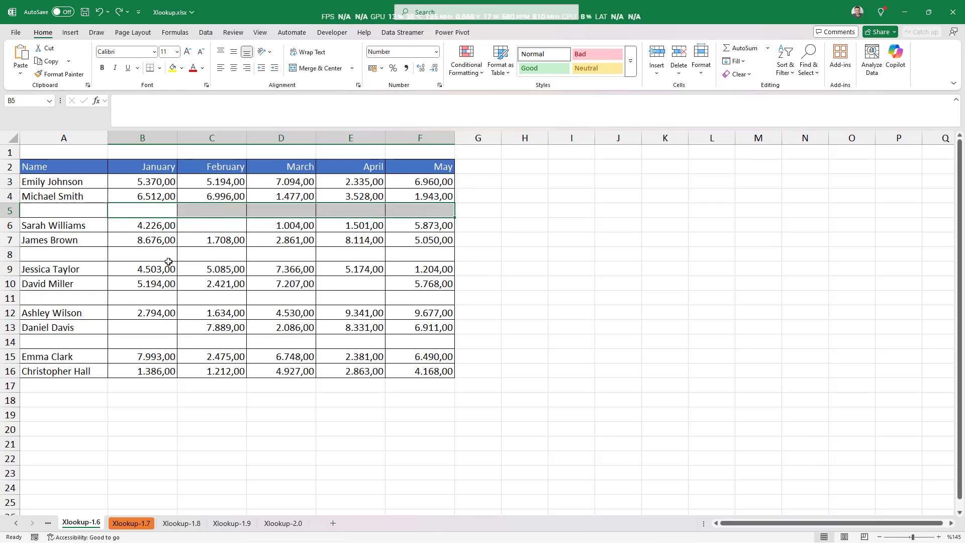
pyautogui.keyDown('ctrl'); pyautogui.moveTo(149, 256); pyautogui.dragTo(442, 254); pyautogui.keyUp('ctrl')
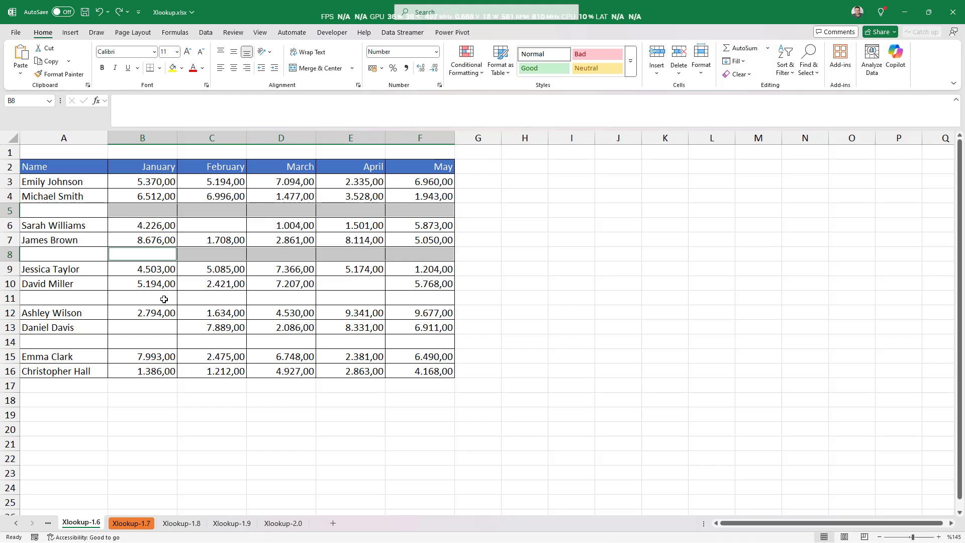
pyautogui.keyDown('ctrl'); pyautogui.moveTo(163, 299); pyautogui.dragTo(431, 293); pyautogui.keyUp('ctrl')
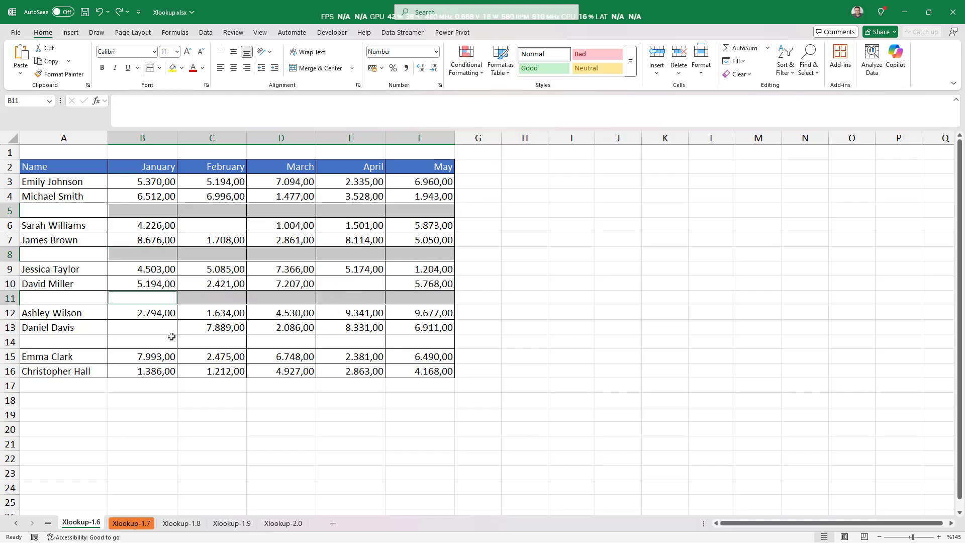
pyautogui.keyDown('ctrl'); pyautogui.moveTo(168, 341); pyautogui.dragTo(389, 340); pyautogui.keyUp('ctrl')
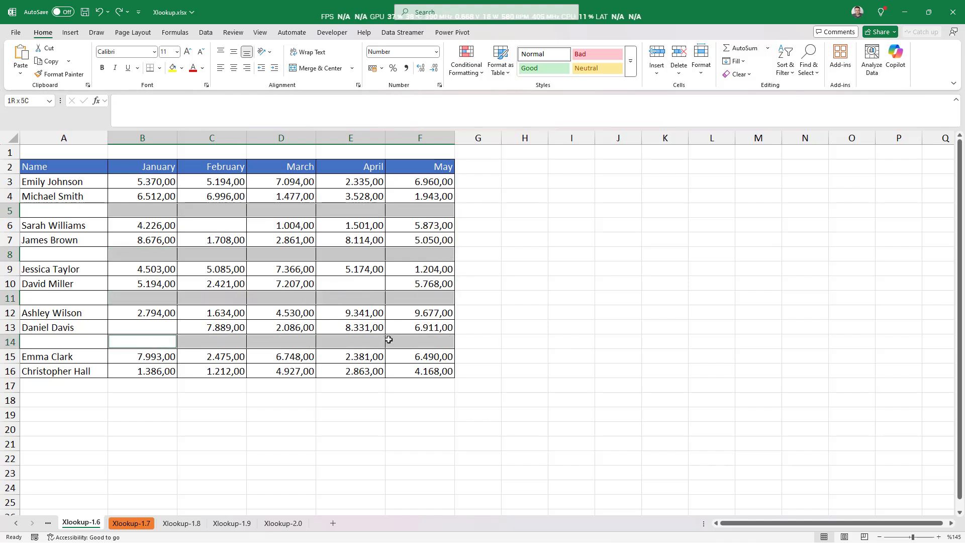
pyautogui.keyDown('ctrl'); pyautogui.moveTo(112, 385); pyautogui.dragTo(407, 378); pyautogui.keyUp('ctrl')
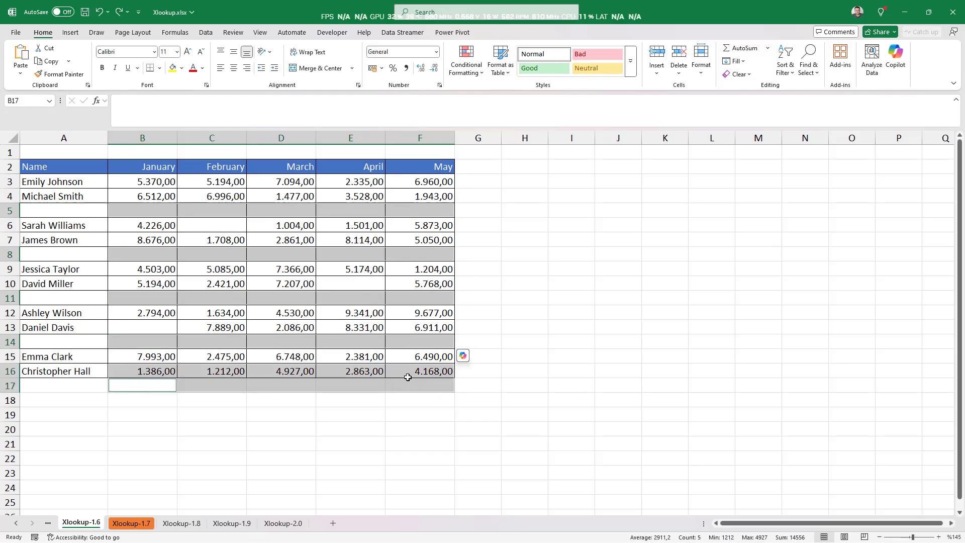
# Reselect gap rows 17, 14, 11, 8 and 5, AutoSum them, then undo back to the unbroken table.
pyautogui.keyDown('ctrl'); pyautogui.moveTo(156, 389); pyautogui.dragTo(454, 381); pyautogui.keyUp('ctrl')
pyautogui.keyDown('ctrl'); pyautogui.moveTo(143, 344); pyautogui.dragTo(405, 334); pyautogui.keyUp('ctrl')
pyautogui.keyDown('ctrl'); pyautogui.click(162, 303); pyautogui.keyUp('ctrl')
pyautogui.keyDown('ctrl'); pyautogui.moveTo(161, 303); pyautogui.dragTo(424, 300); pyautogui.keyUp('ctrl')
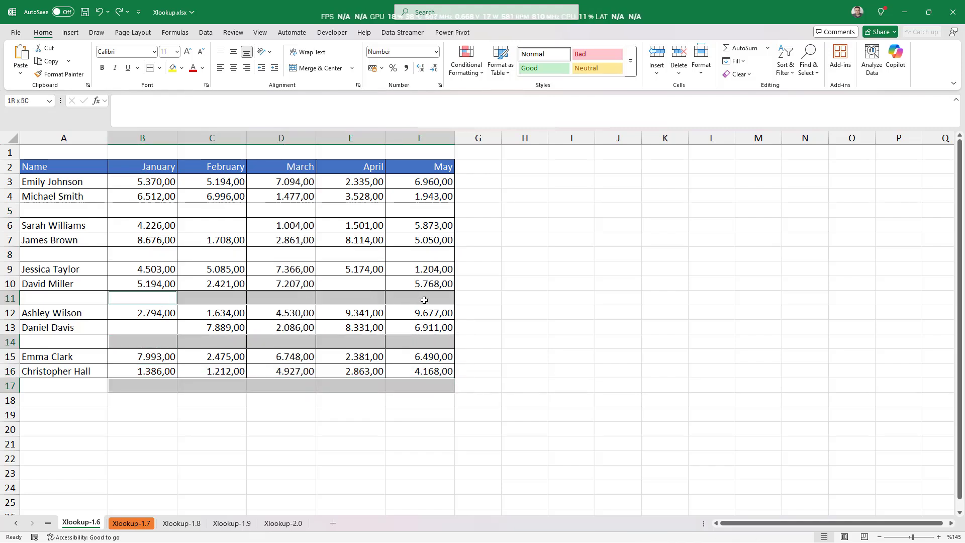
pyautogui.keyDown('ctrl'); pyautogui.moveTo(153, 255); pyautogui.dragTo(401, 253); pyautogui.keyUp('ctrl')
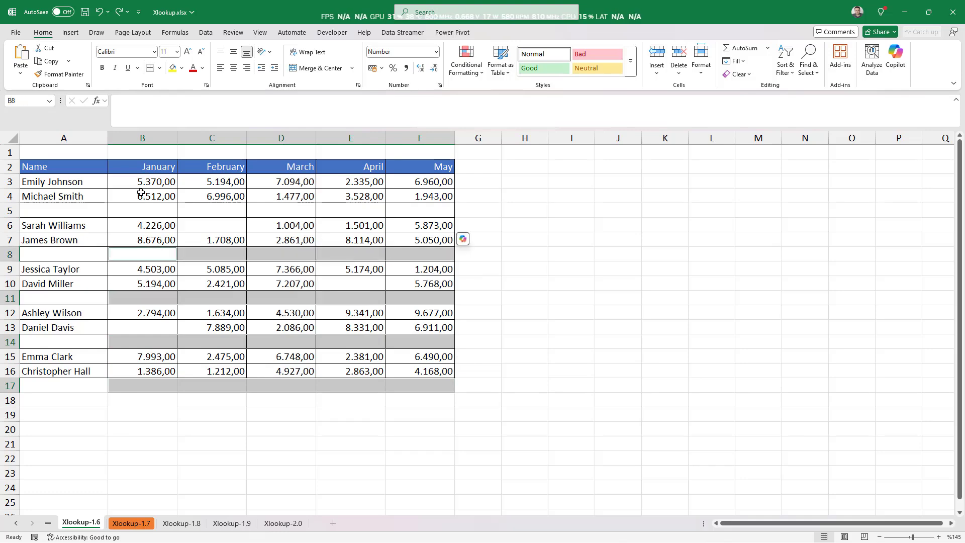
pyautogui.keyDown('ctrl'); pyautogui.moveTo(148, 210); pyautogui.dragTo(419, 205); pyautogui.keyUp('ctrl')
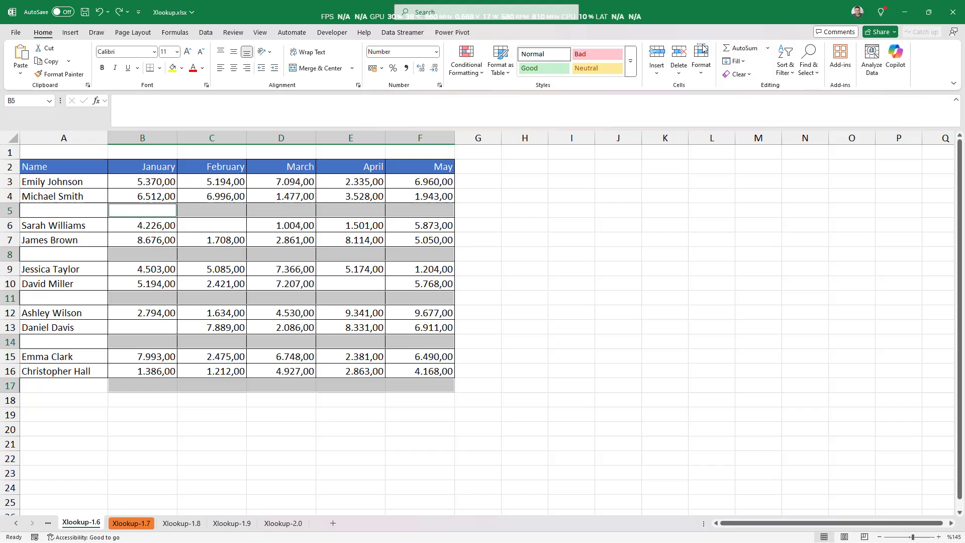
pyautogui.click(739, 48)
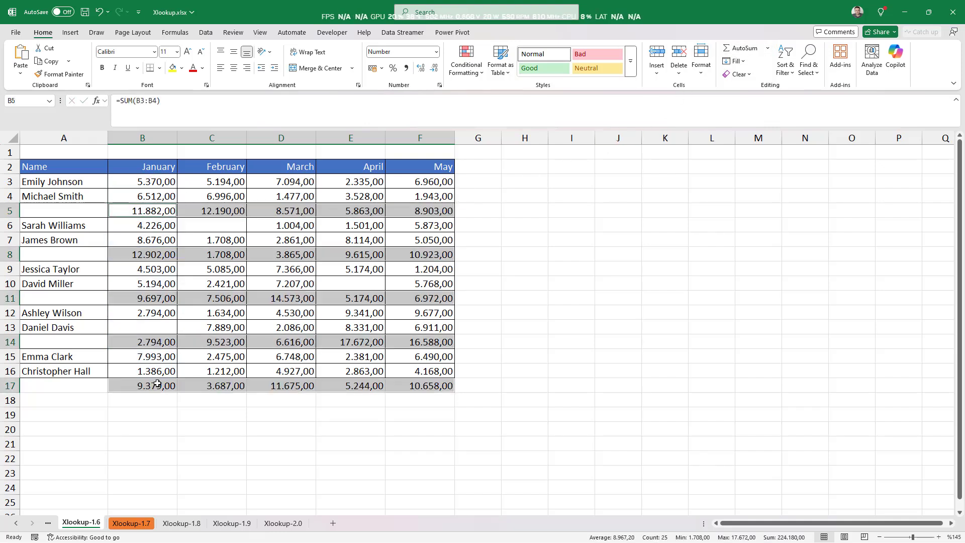
pyautogui.hotkey('ctrl', 'z')
pyautogui.hotkey('ctrl', 'z')
pyautogui.hotkey('ctrl', 'z')
pyautogui.hotkey('ctrl', 'z')
pyautogui.hotkey('ctrl', 'z')
pyautogui.hotkey('ctrl', 'z')
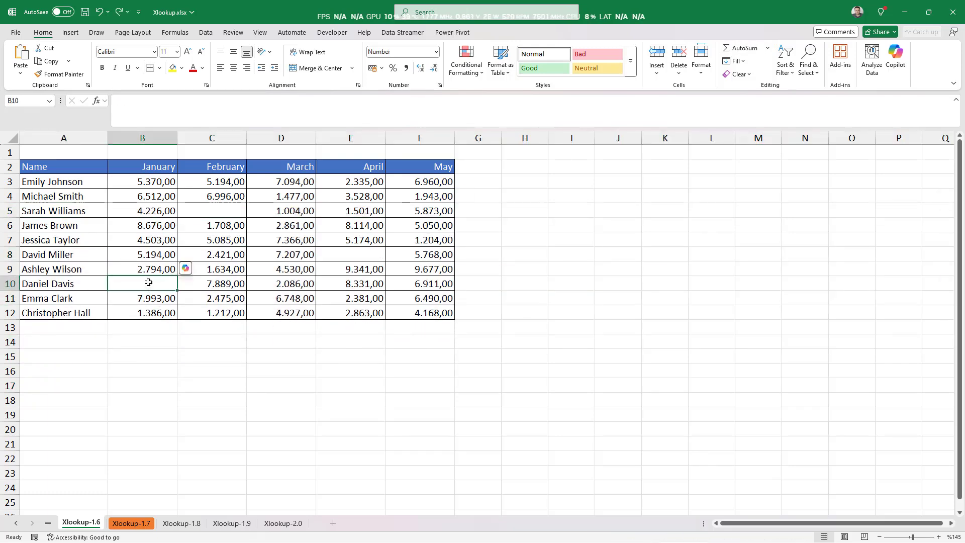
# Copy the ten name rows A3:F12 and paste copies at A13 and A23.
pyautogui.moveTo(77, 181); pyautogui.dragTo(419, 312)
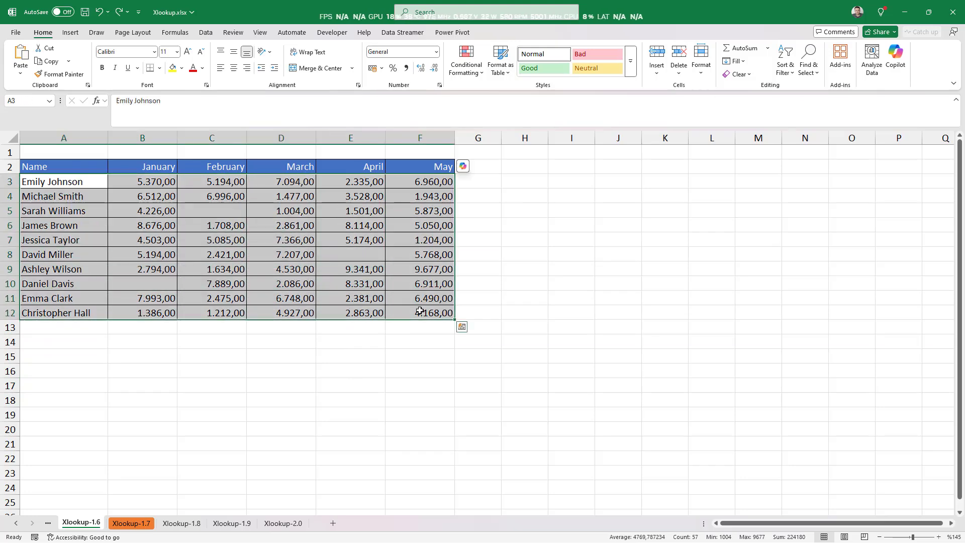
pyautogui.hotkey('ctrl', 'c')
pyautogui.click(86, 338)
pyautogui.click(86, 325)
pyautogui.hotkey('ctrl', 'v')
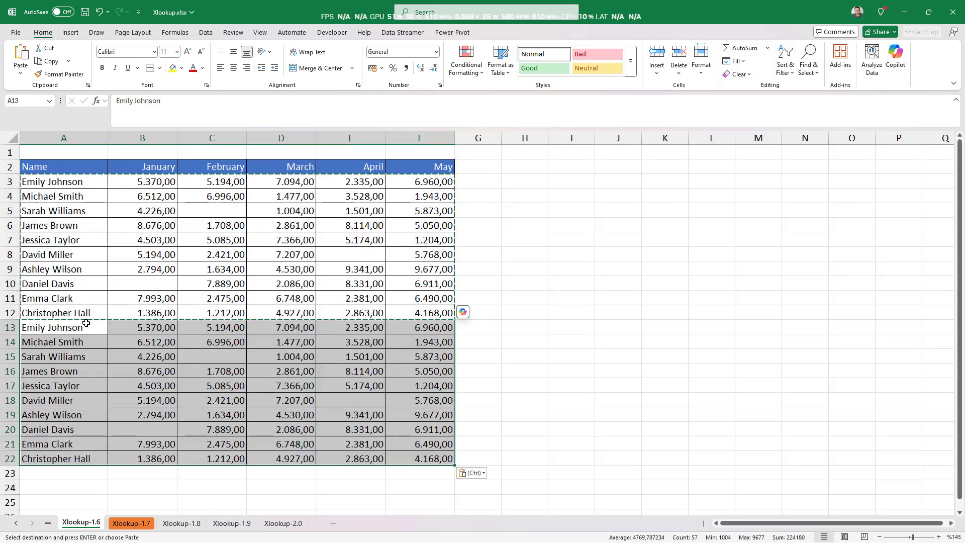
pyautogui.click(53, 473)
pyautogui.hotkey('ctrl', 'v')
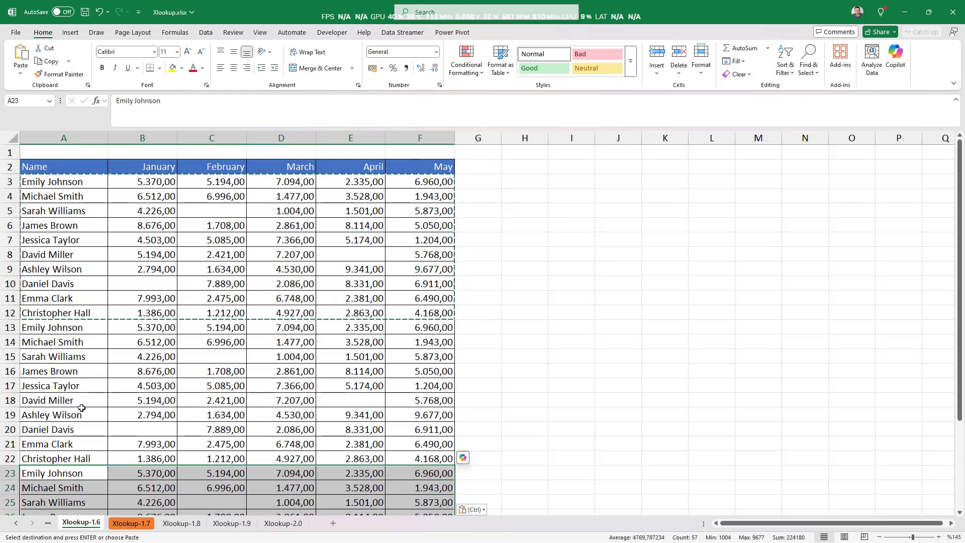
pyautogui.click(228, 284)
pyautogui.press('Escape')
pyautogui.scroll(-2, 145, 272)
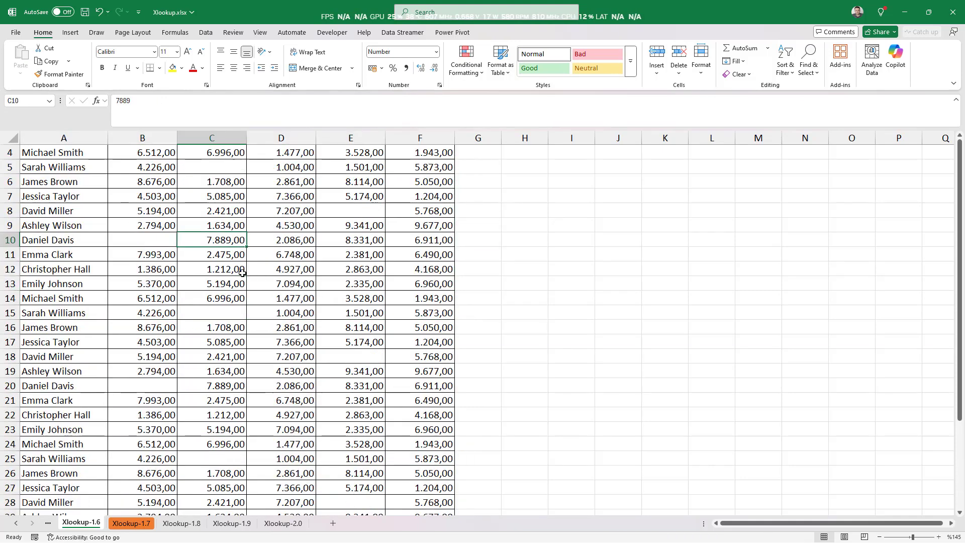
pyautogui.scroll(2, 151, 327)
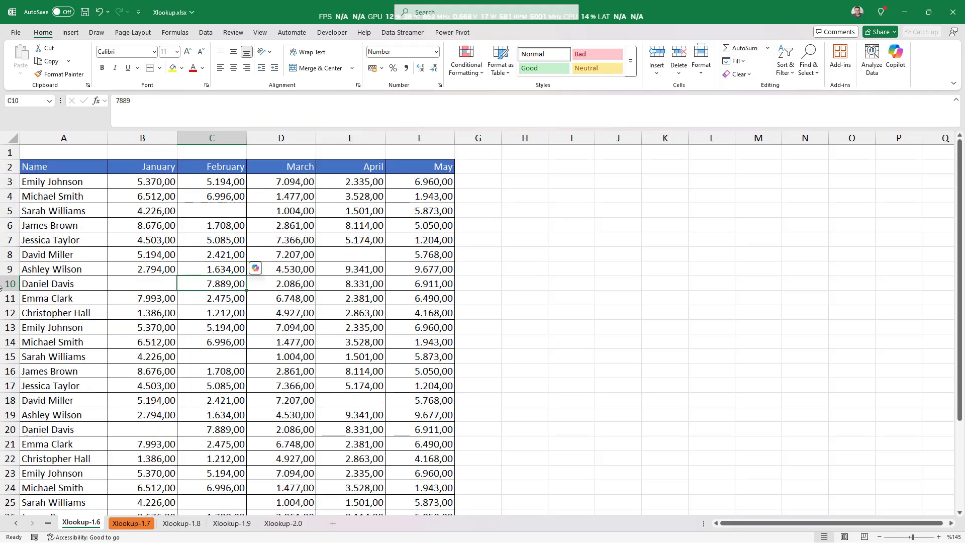
pyautogui.scroll(-1, 463, 328)
pyautogui.scroll(1, 463, 328)
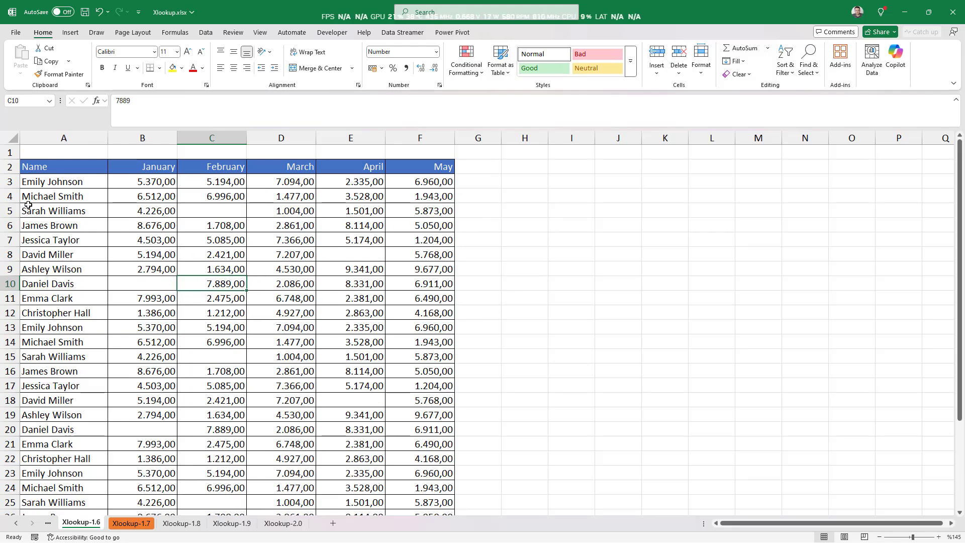
# Enter the starting counter values in G3 and G4.
pyautogui.click(486, 182)
pyautogui.write('100')
pyautogui.press('Return')
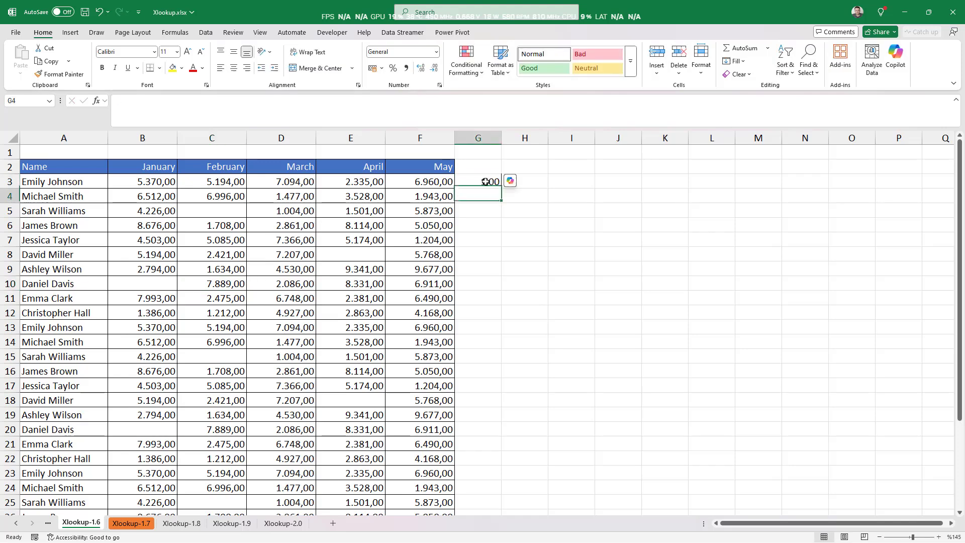
pyautogui.write('1')
pyautogui.press('Return')
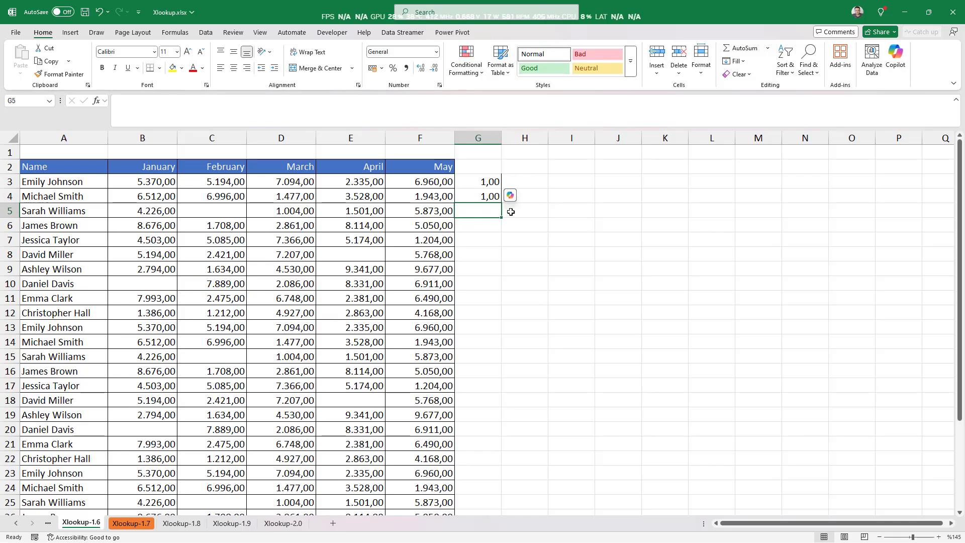
# Add counter formulas =G3+1 in G5 and =G4+1 in G6, filling them down to G32.
pyautogui.write('=')
pyautogui.click(480, 181)
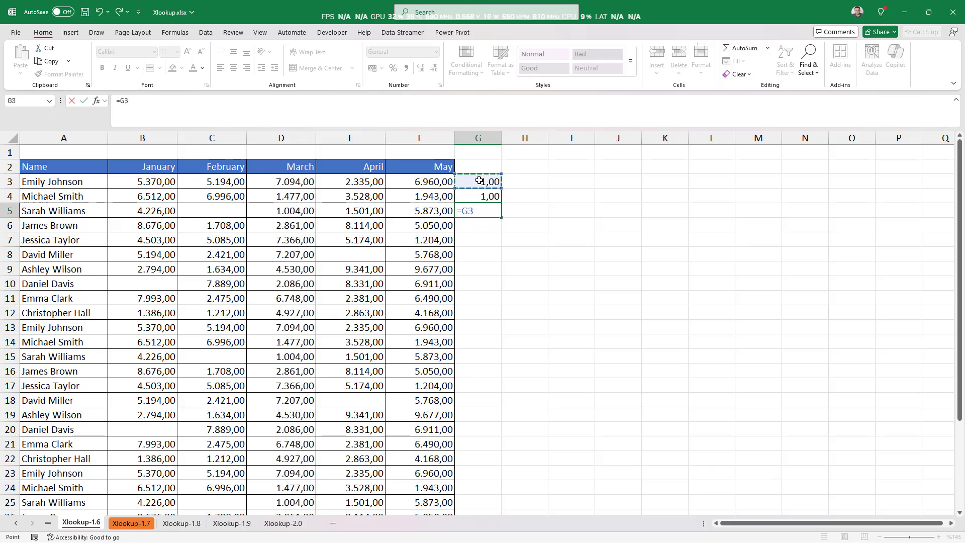
pyautogui.write('+1')
pyautogui.press('Return')
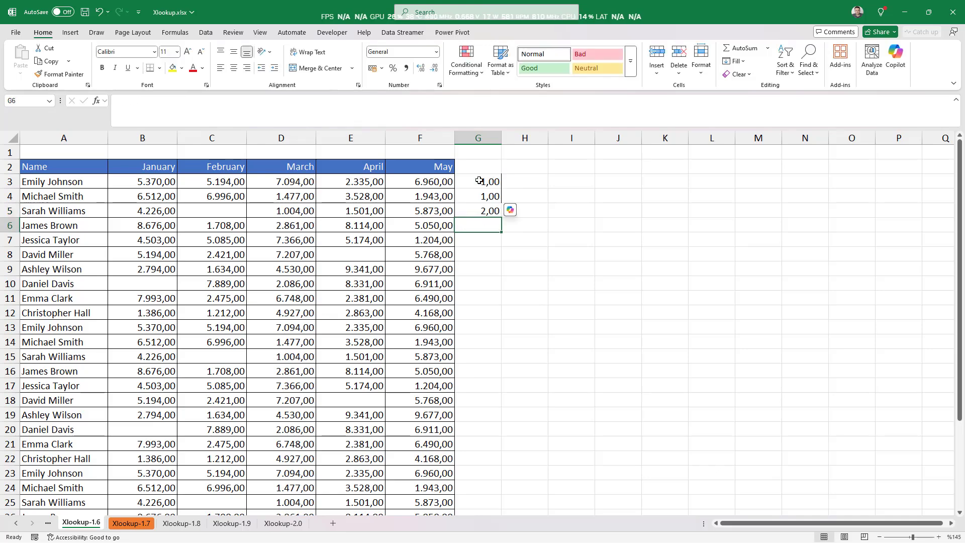
pyautogui.write('=')
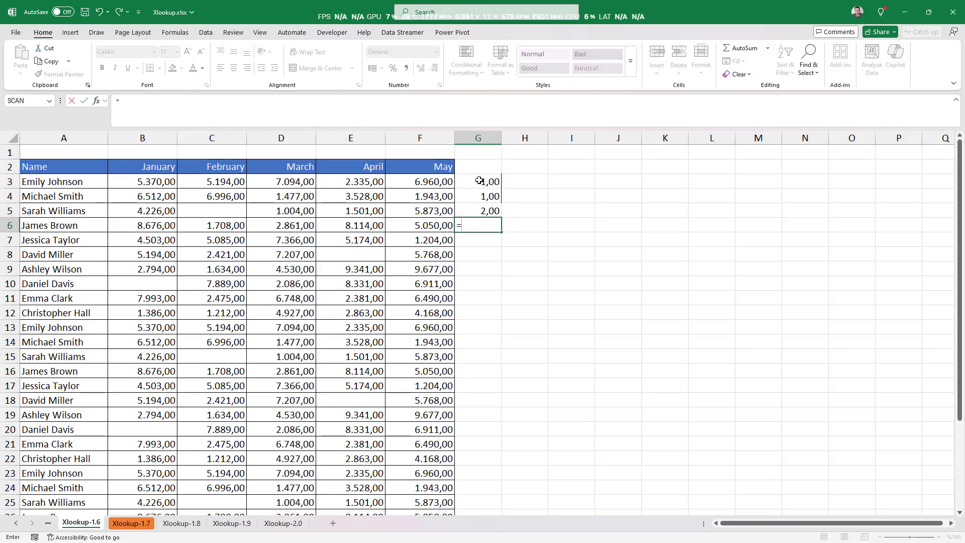
pyautogui.press('Up')
pyautogui.press('Up')
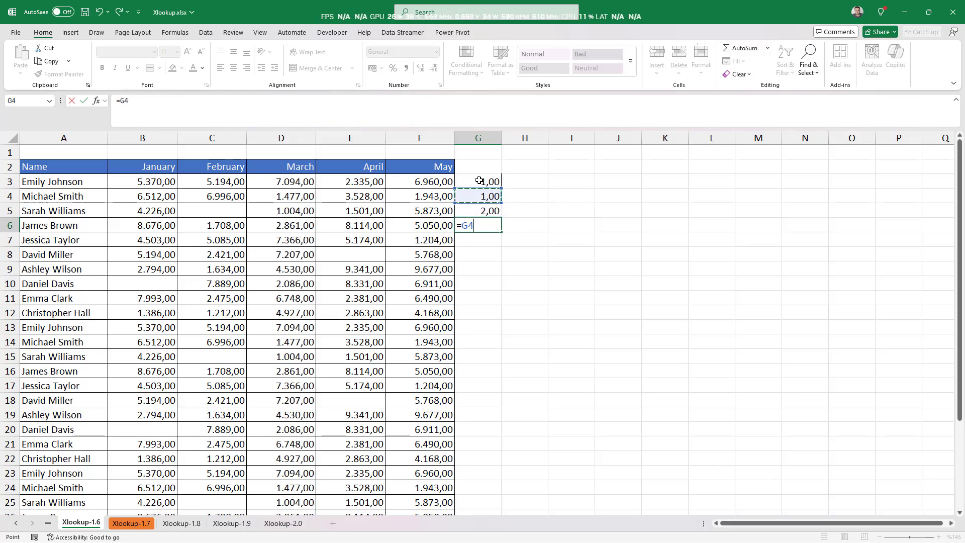
pyautogui.write('+1')
pyautogui.press('Return')
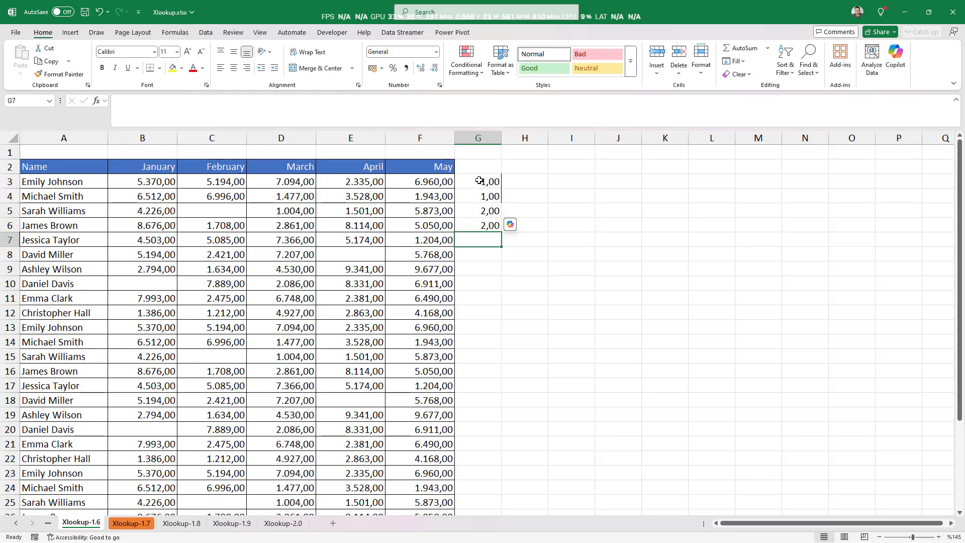
pyautogui.moveTo(484, 211); pyautogui.dragTo(509, 481)
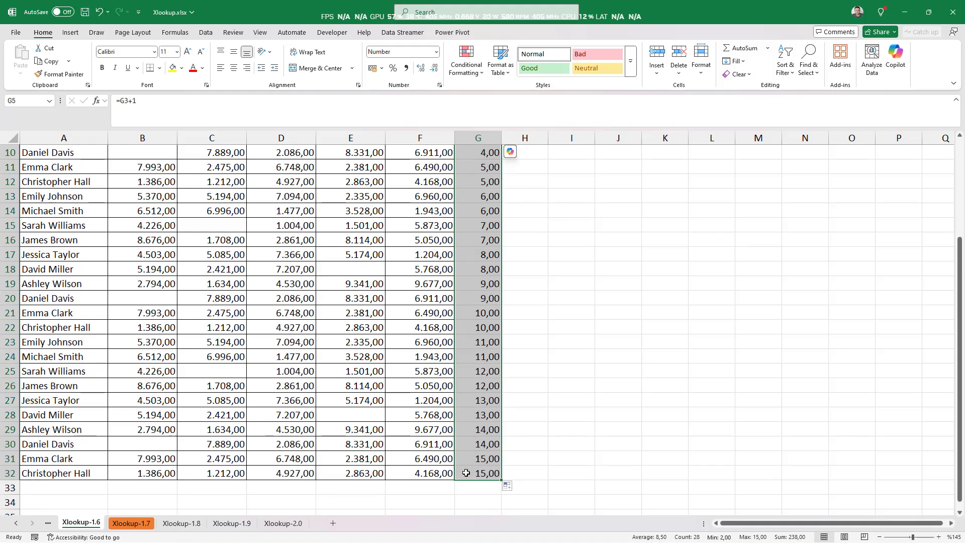
pyautogui.scroll(-1, 480, 458)
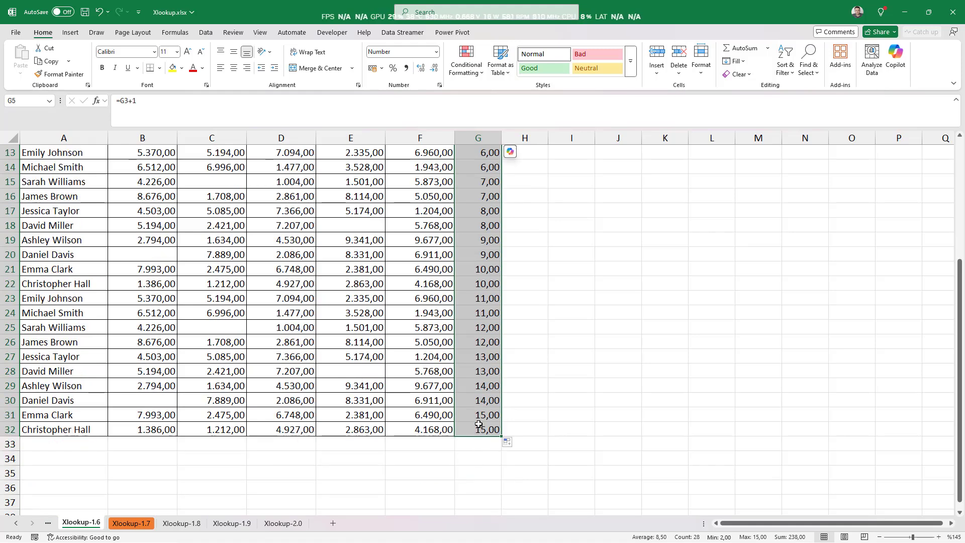
# Type 1 in G33 and fill a 1–15 series down to G47.
pyautogui.click(476, 444)
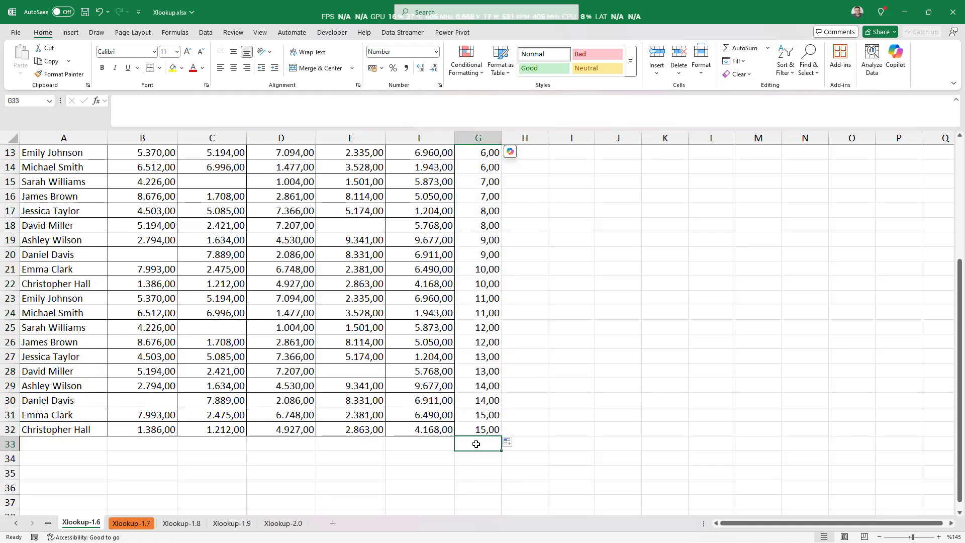
pyautogui.write('1')
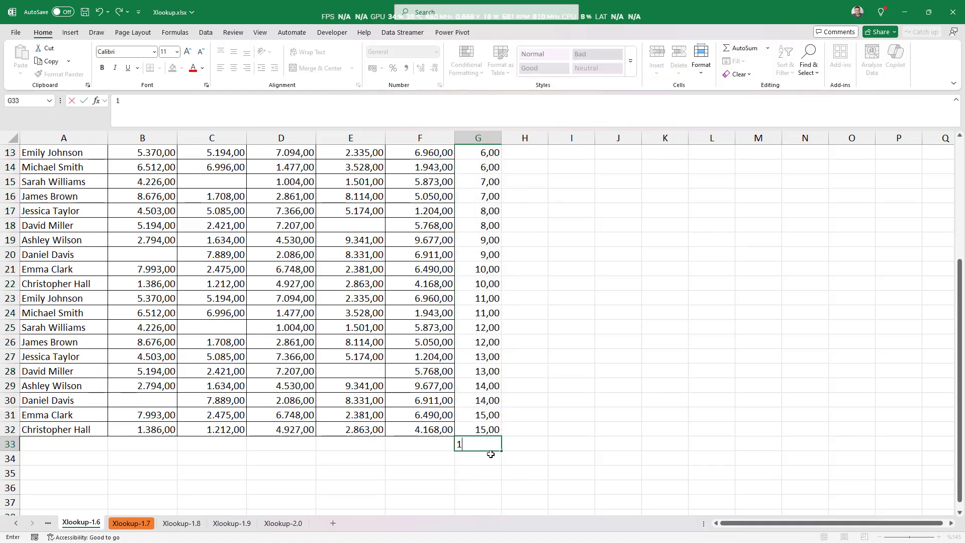
pyautogui.moveTo(503, 451); pyautogui.dragTo(476, 317)
pyautogui.scroll(5, 476, 317)
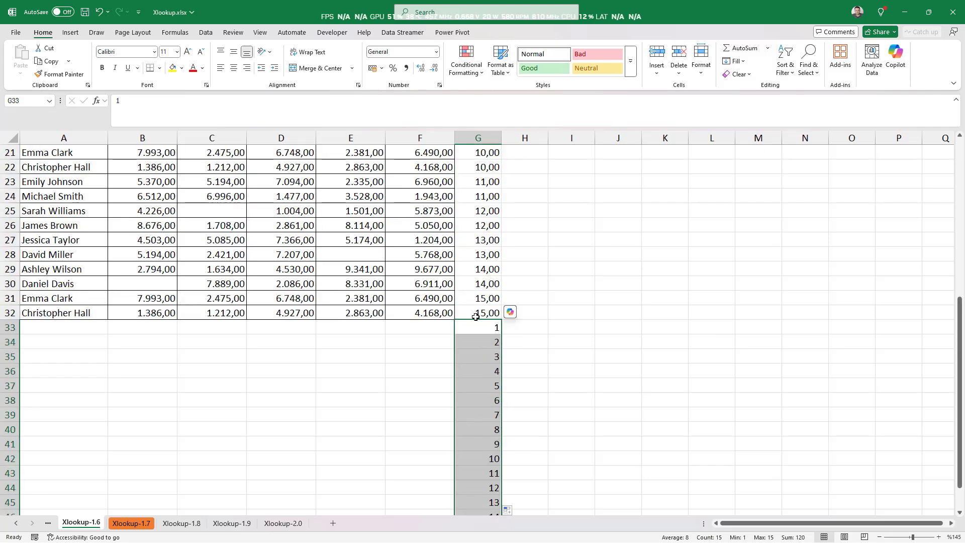
pyautogui.click(483, 339)
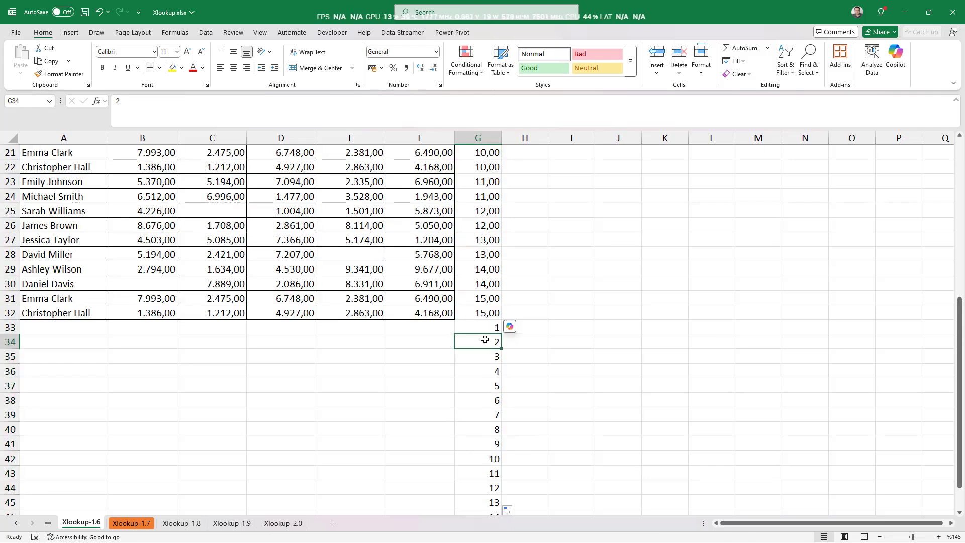
# Sort the rows by column G, smallest to largest.
pyautogui.rightClick(489, 337)
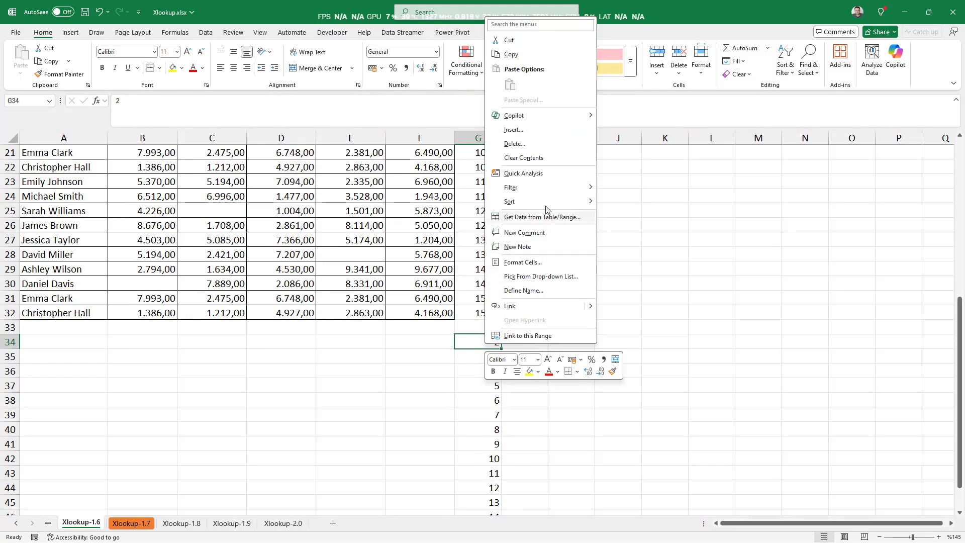
pyautogui.moveTo(547, 201)
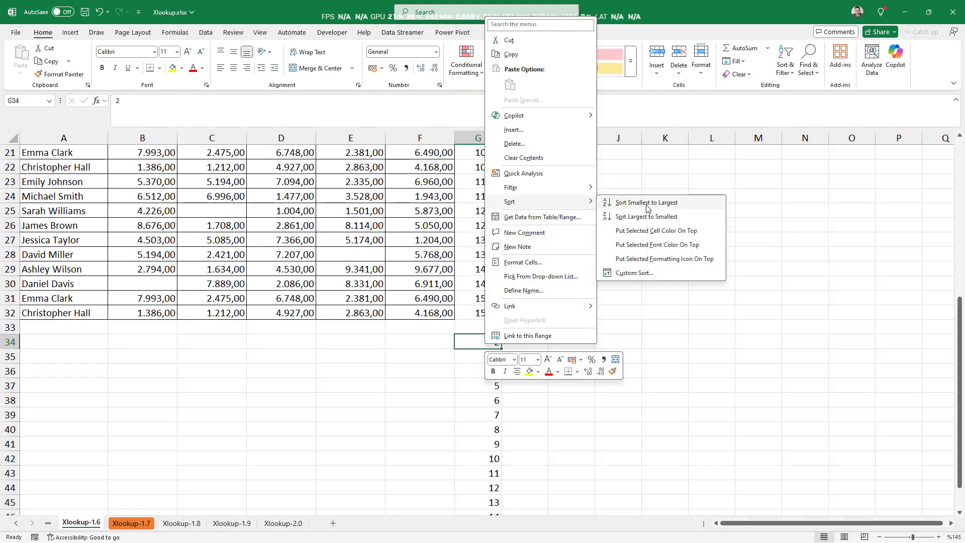
pyautogui.click(647, 202)
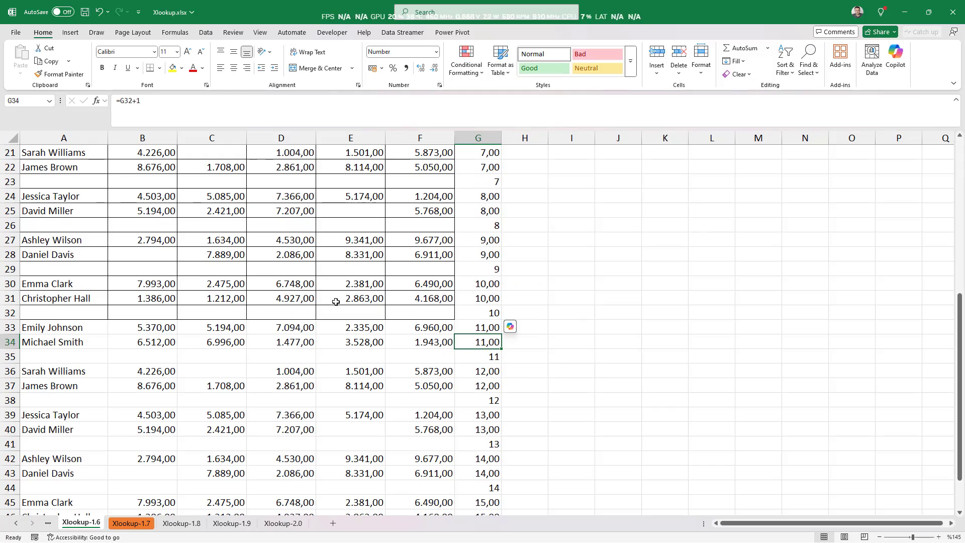
# Insert and delete a column at G, then clear the helper counter values.
pyautogui.rightClick(499, 139)
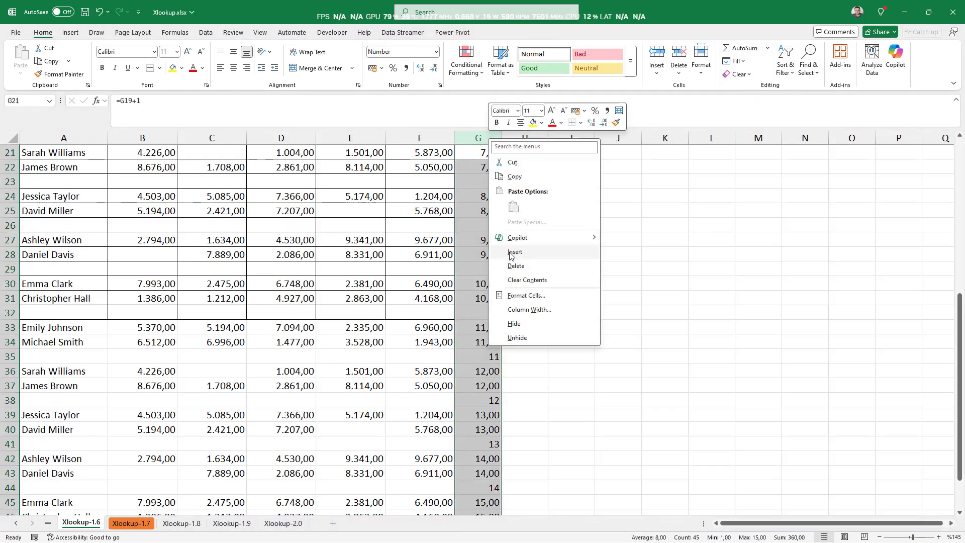
pyautogui.click(523, 253)
pyautogui.rightClick(499, 139)
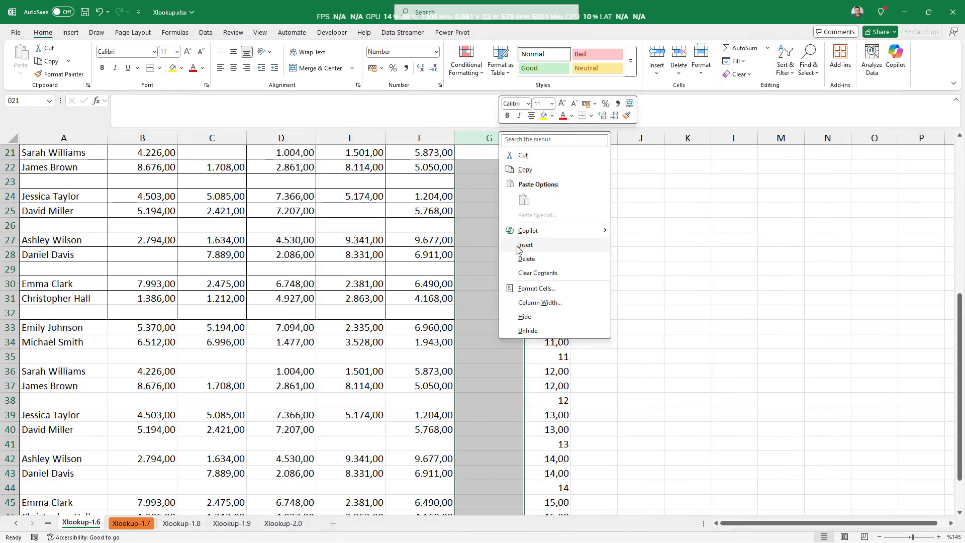
pyautogui.click(526, 259)
pyautogui.hotkey('ctrl', '-')
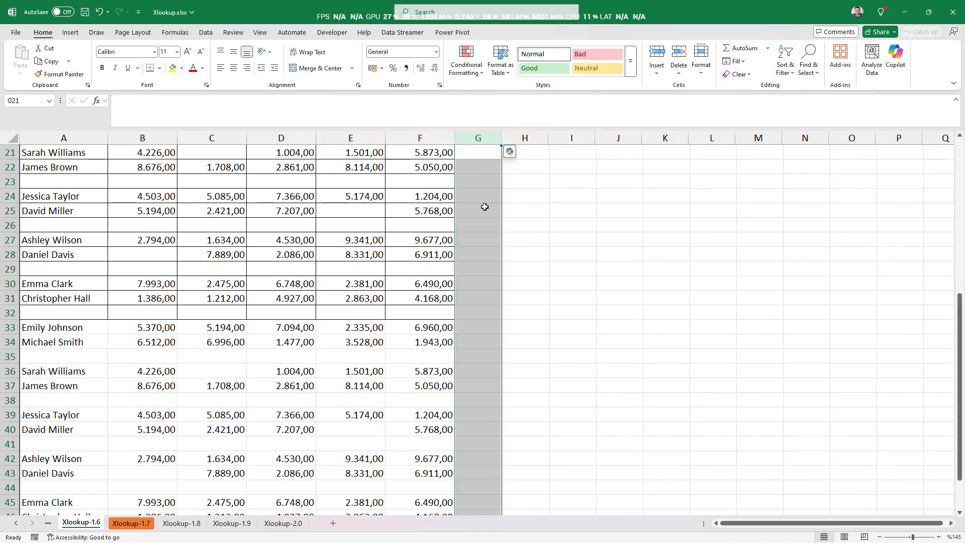
pyautogui.scroll(7, 160, 204)
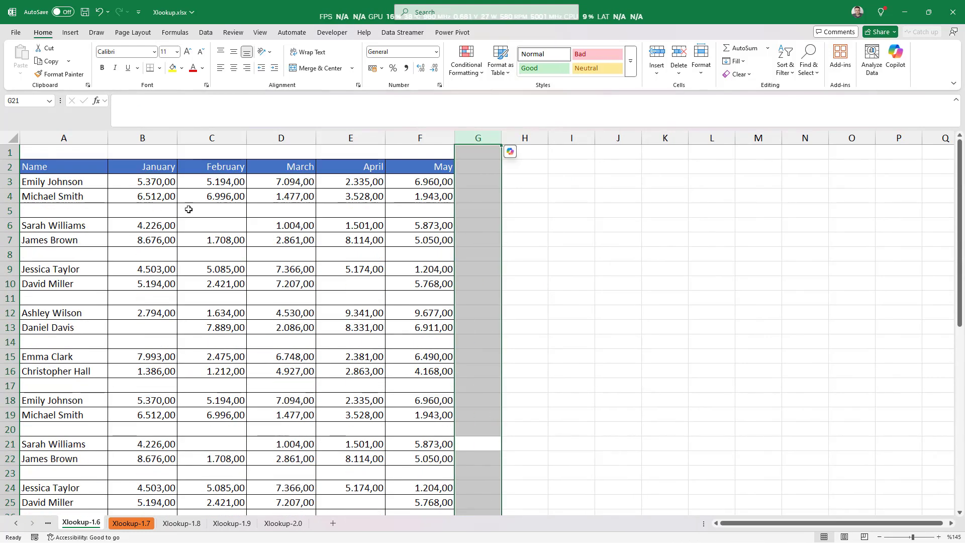
# Select the empty cells of rows 5, 8, 11 and 14 across columns B to F together.
pyautogui.click(219, 227)
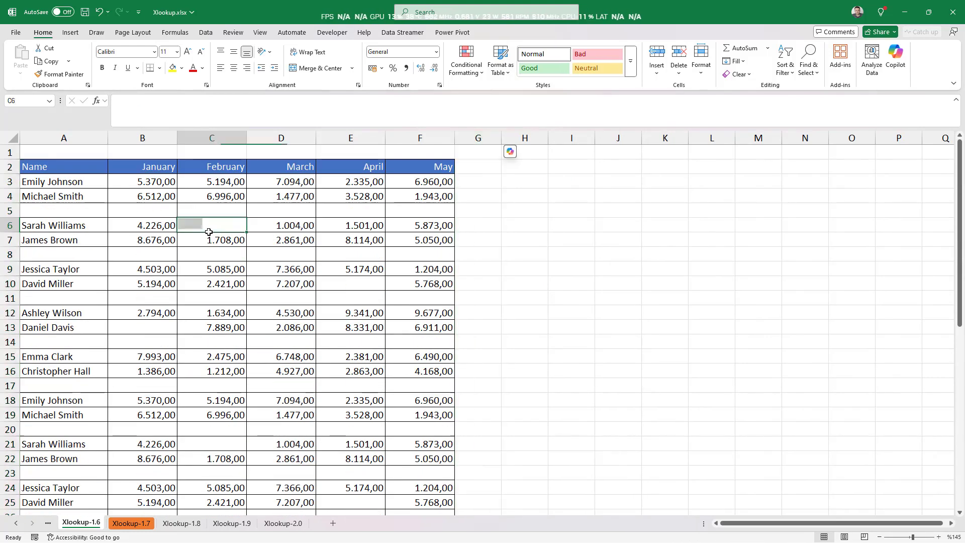
pyautogui.click(226, 260)
pyautogui.click(391, 252)
pyautogui.moveTo(138, 209); pyautogui.dragTo(421, 212)
pyautogui.keyDown('ctrl'); pyautogui.moveTo(146, 255); pyautogui.dragTo(422, 255); pyautogui.keyUp('ctrl')
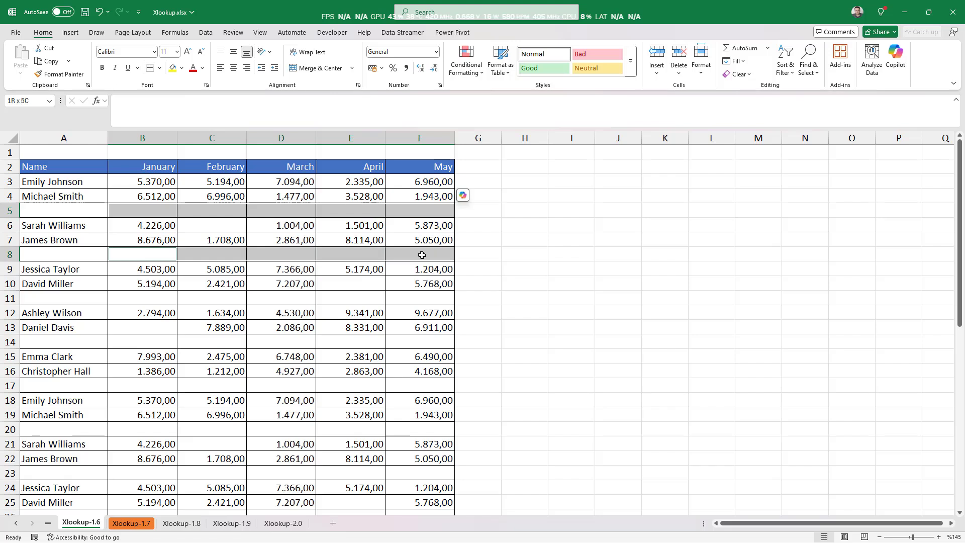
pyautogui.keyDown('ctrl'); pyautogui.moveTo(145, 298); pyautogui.dragTo(428, 298); pyautogui.keyUp('ctrl')
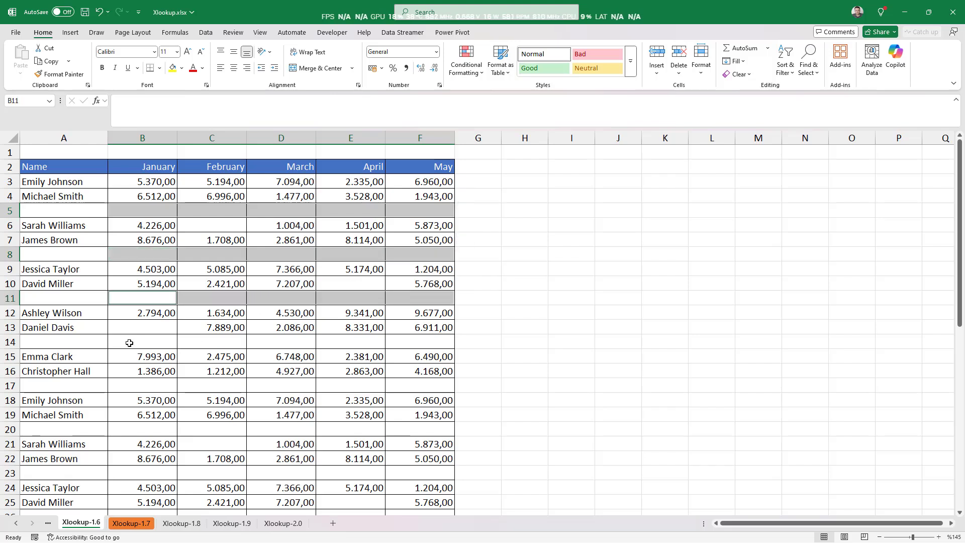
pyautogui.keyDown('ctrl'); pyautogui.moveTo(129, 343); pyautogui.dragTo(432, 342); pyautogui.keyUp('ctrl')
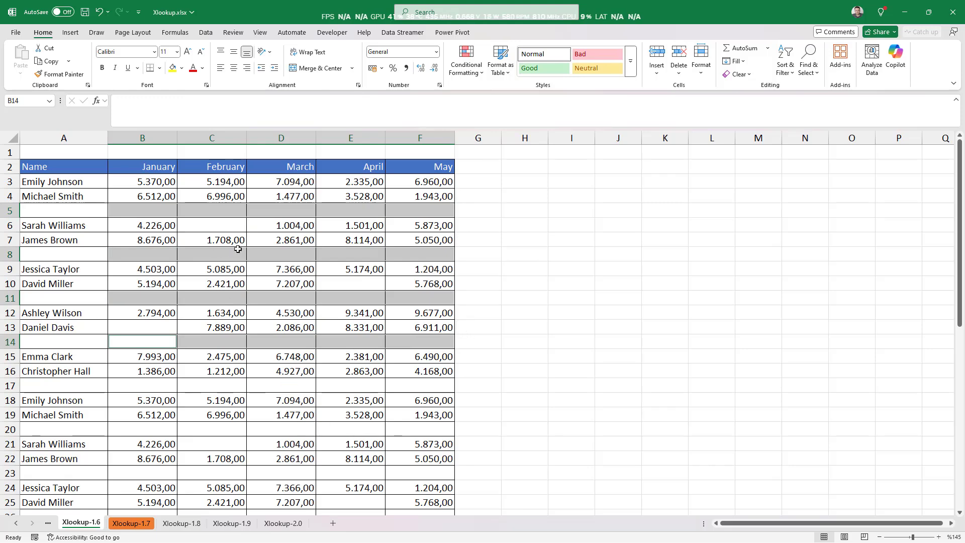
pyautogui.click(231, 292)
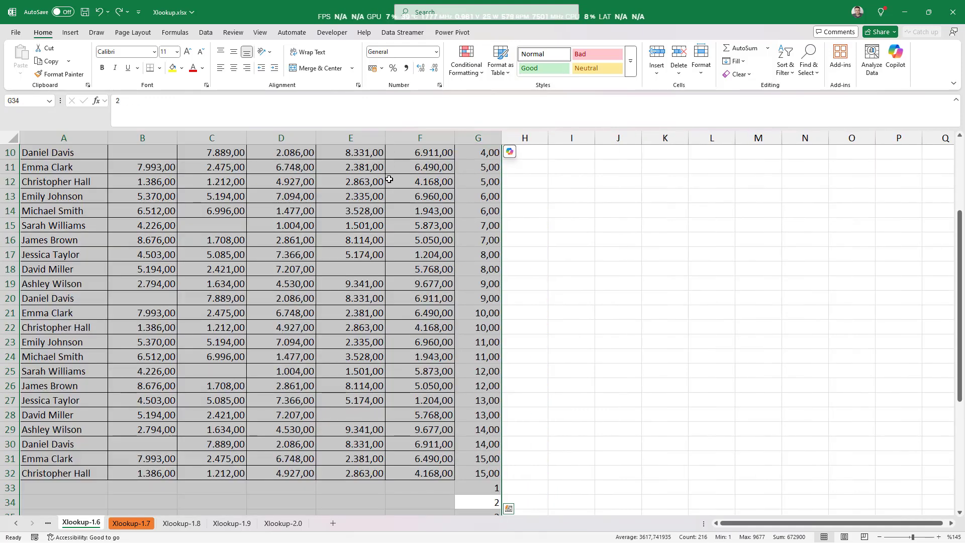
# Select the monthly sales figures B3 through F32.
pyautogui.click(477, 138)
pyautogui.rightClick(477, 137)
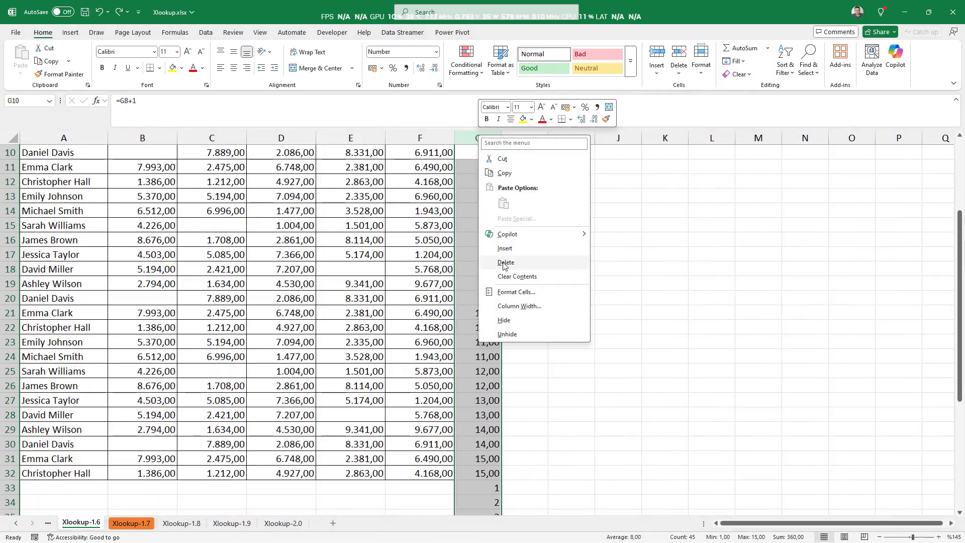
pyautogui.press('Escape')
pyautogui.click(484, 376)
pyautogui.click(212, 371)
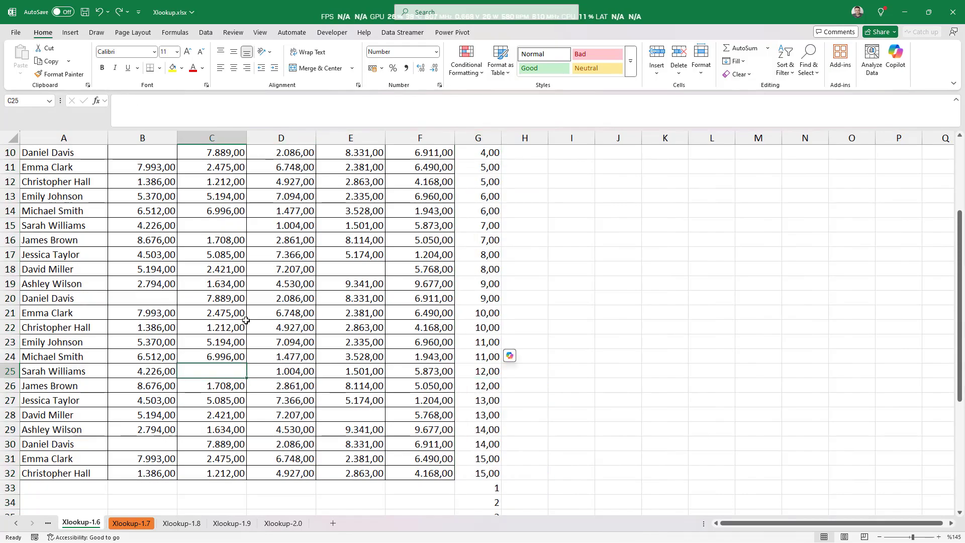
pyautogui.scroll(3, 182, 253)
pyautogui.moveTo(153, 189); pyautogui.dragTo(415, 362)
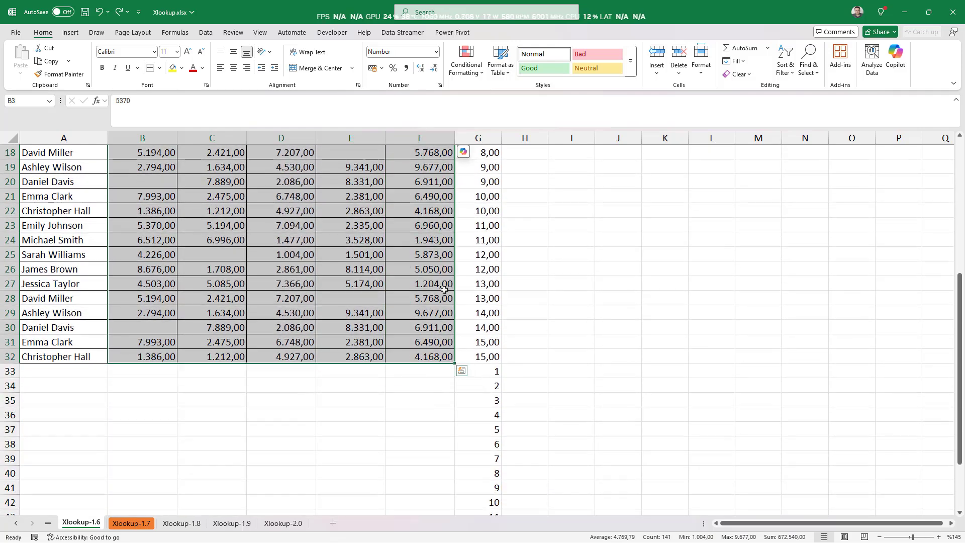
# Select the blank cells with Go To Special and fill them all with 0.
pyautogui.click(809, 64)
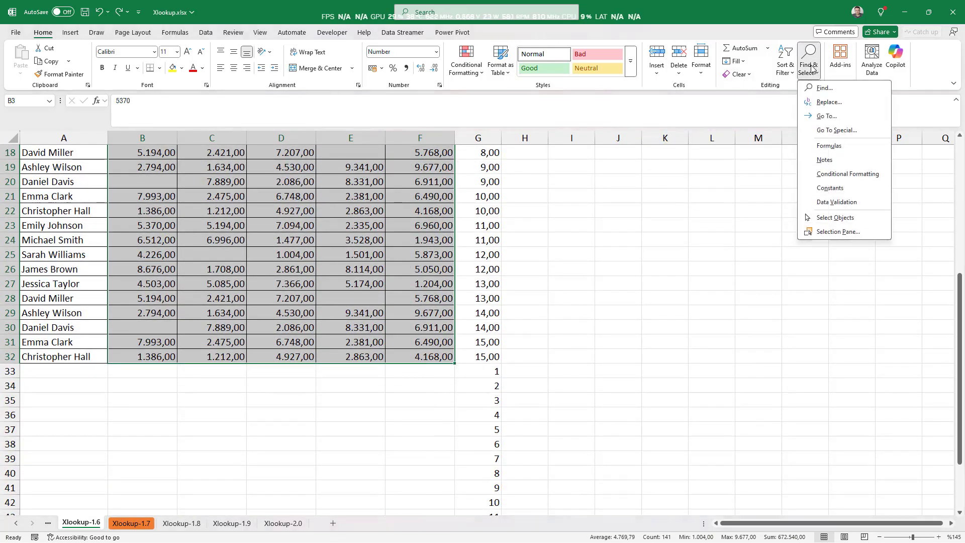
pyautogui.click(824, 129)
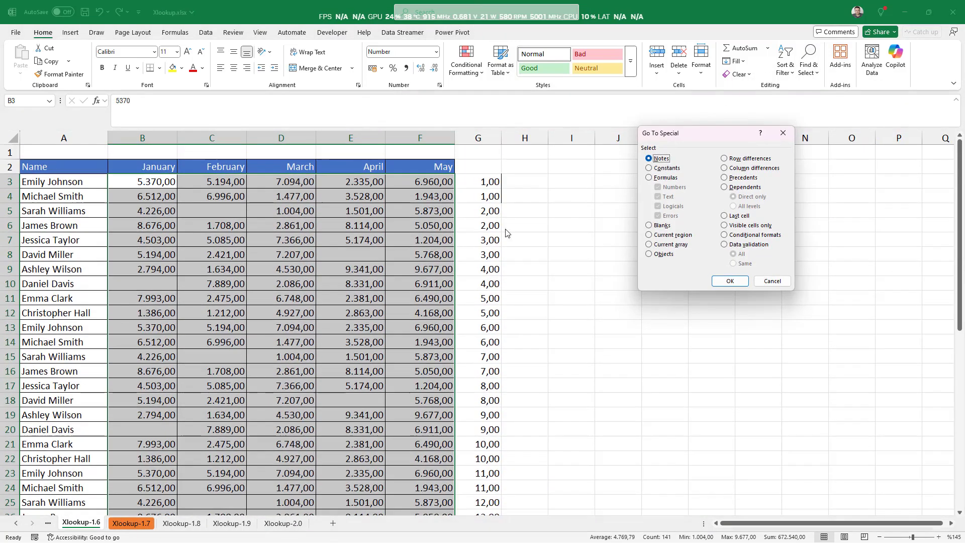
pyautogui.click(660, 225)
pyautogui.click(730, 281)
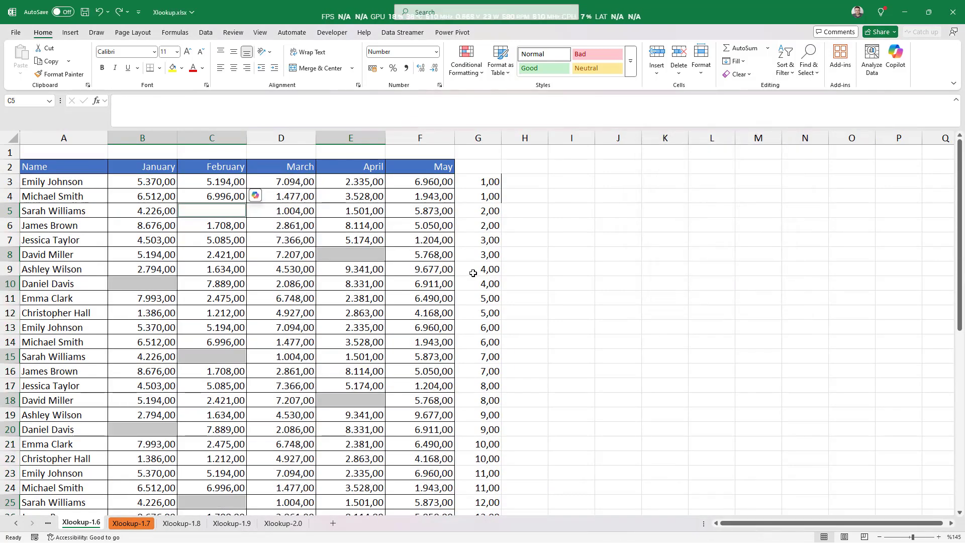
pyautogui.write('0')
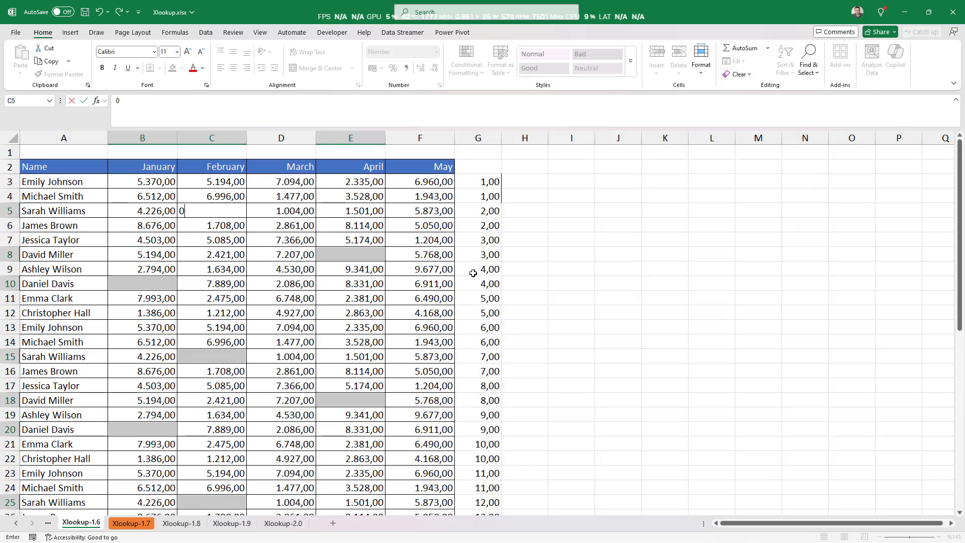
pyautogui.hotkey('ctrl', 'Return')
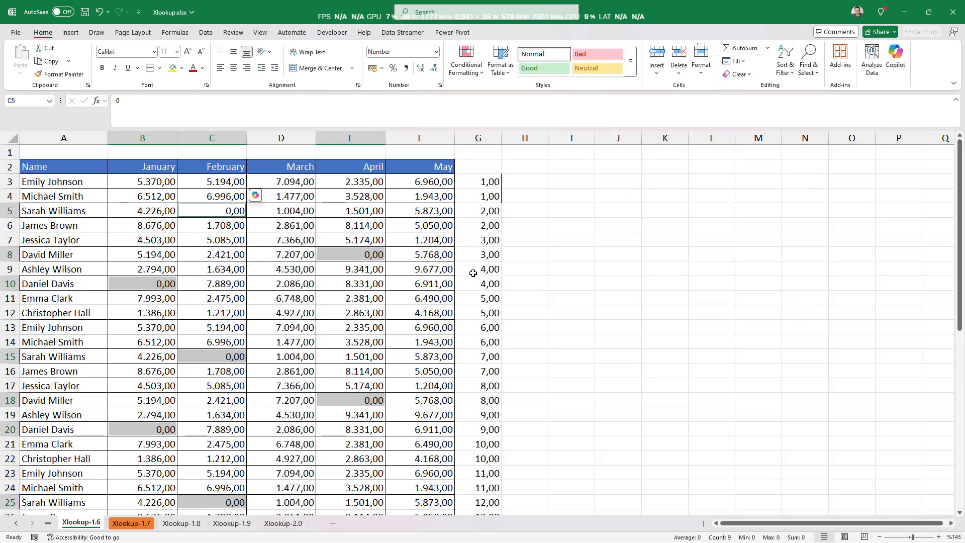
# Sort rows ascending by helper column G to interleave blank rows, then delete column G.
pyautogui.scroll(-5, 352, 378)
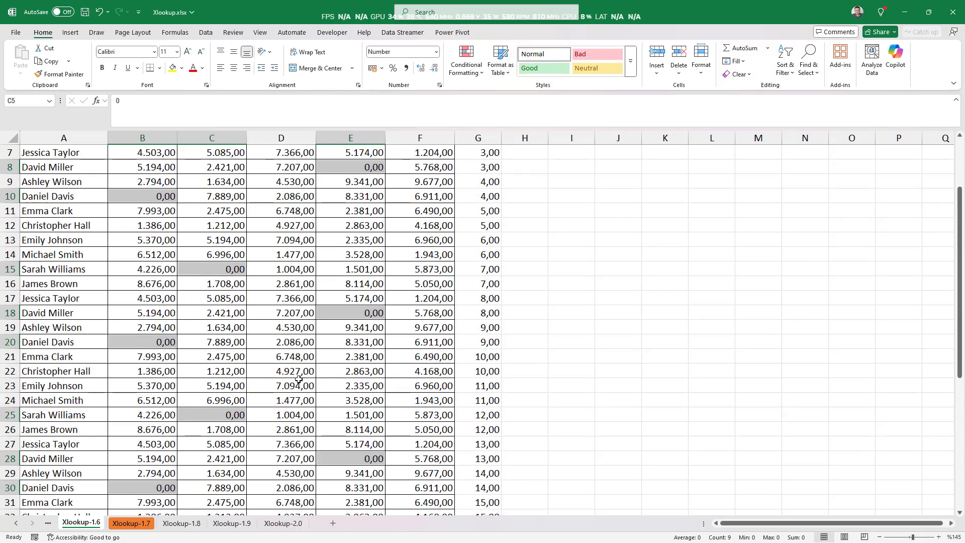
pyautogui.scroll(-2, 299, 379)
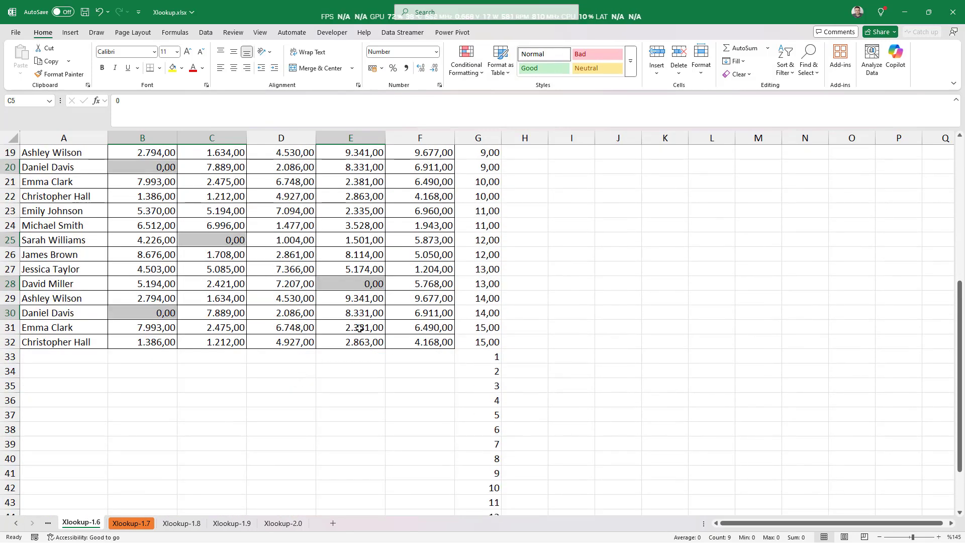
pyautogui.click(360, 329)
pyautogui.scroll(-3, 478, 399)
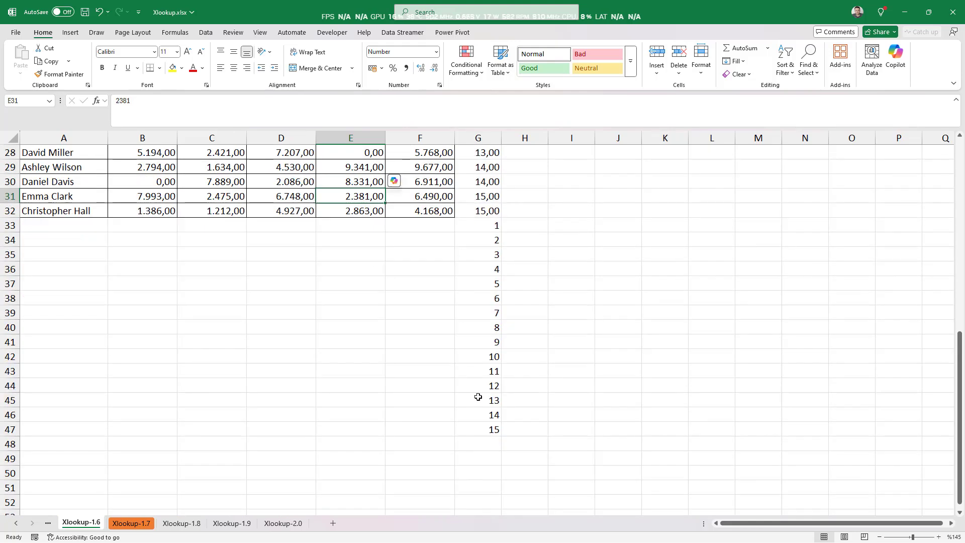
pyautogui.scroll(2, 478, 326)
pyautogui.rightClick(484, 266)
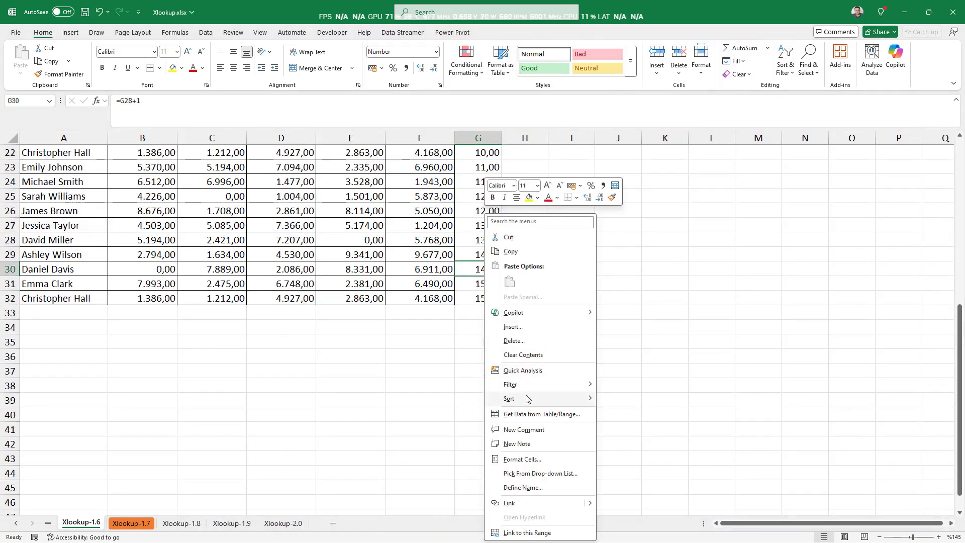
pyautogui.moveTo(528, 399)
pyautogui.click(657, 401)
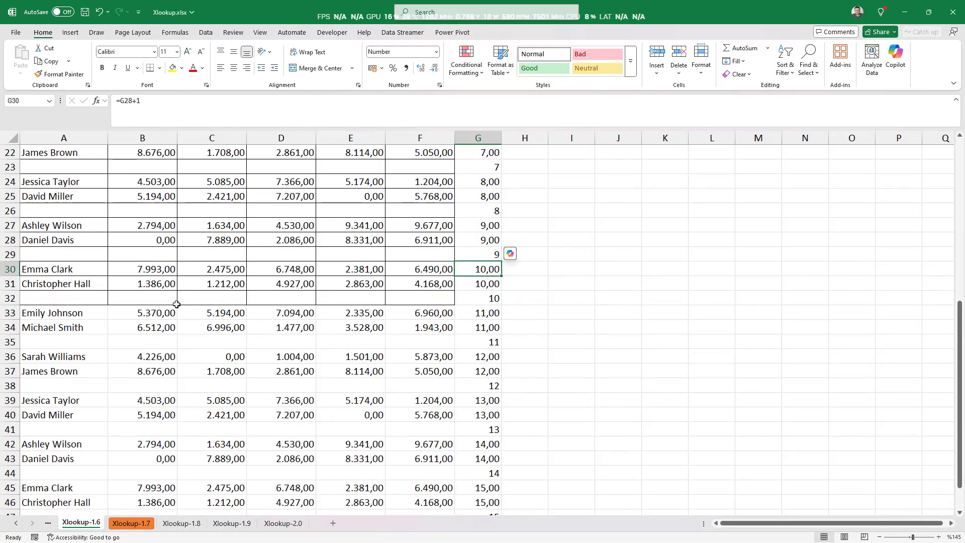
pyautogui.rightClick(489, 138)
pyautogui.click(524, 264)
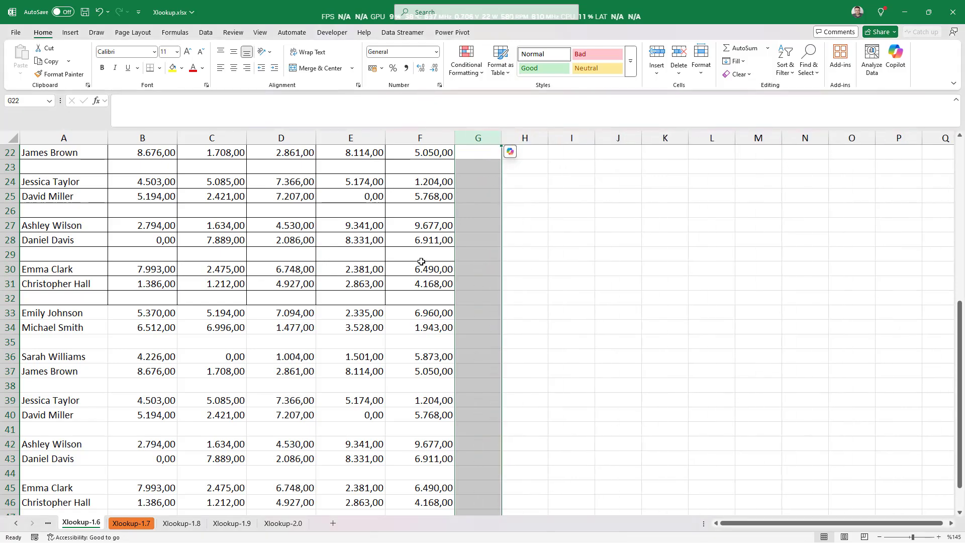
# Select only the blank cells within the month figures B3:F47 using Go To Special Blanks.
pyautogui.click(347, 240)
pyautogui.scroll(7, 321, 236)
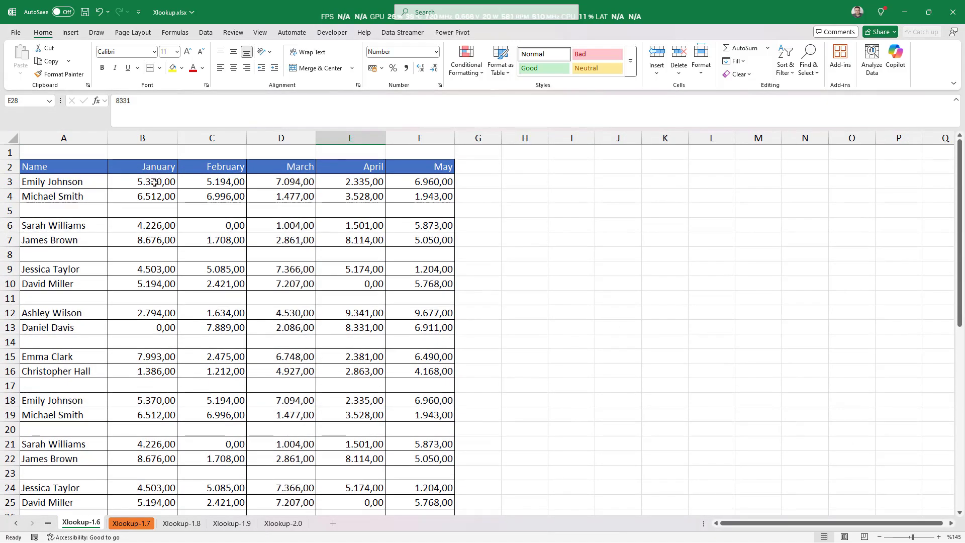
pyautogui.moveTo(157, 179); pyautogui.dragTo(426, 472)
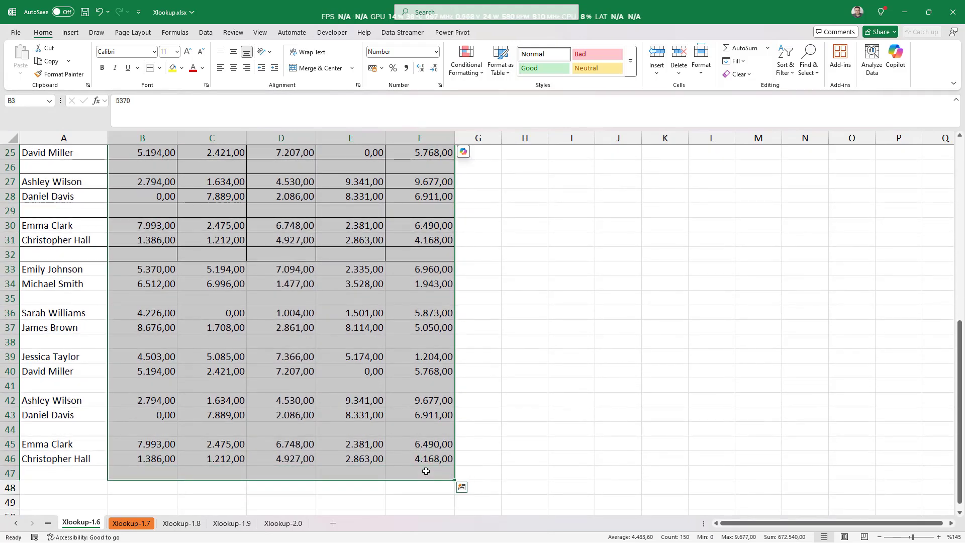
pyautogui.click(817, 68)
pyautogui.click(825, 132)
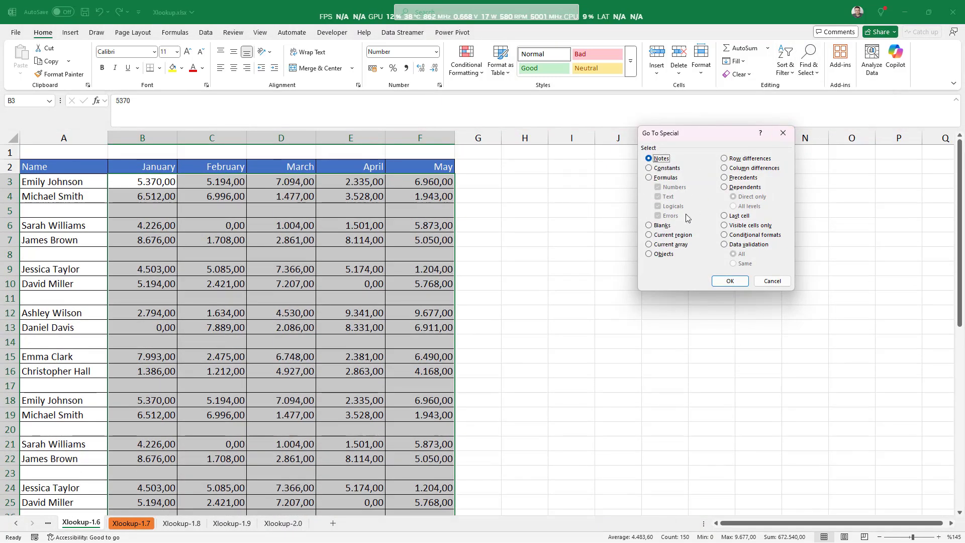
pyautogui.click(662, 225)
pyautogui.click(730, 281)
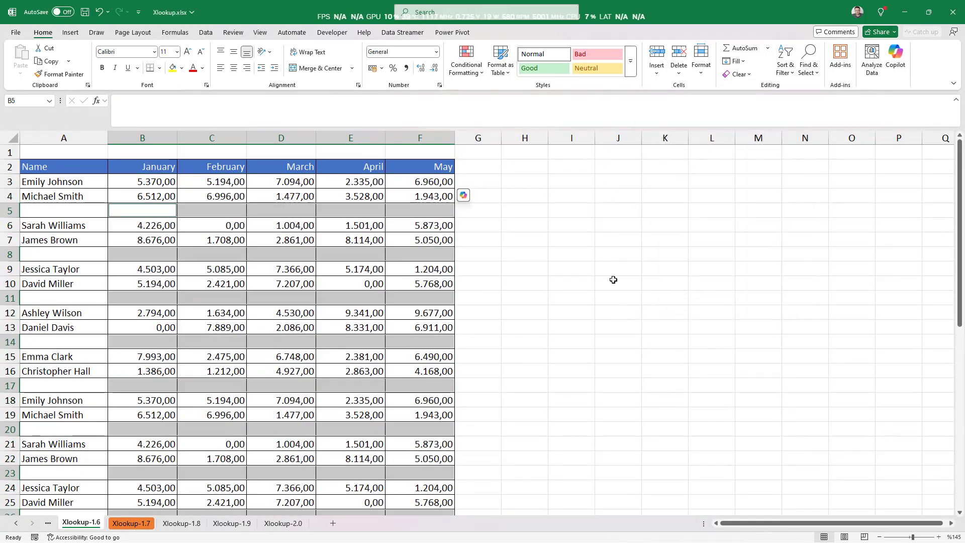
# Fill every blank row with bold January–May SUM subtotals using AutoSum.
pyautogui.click(742, 48)
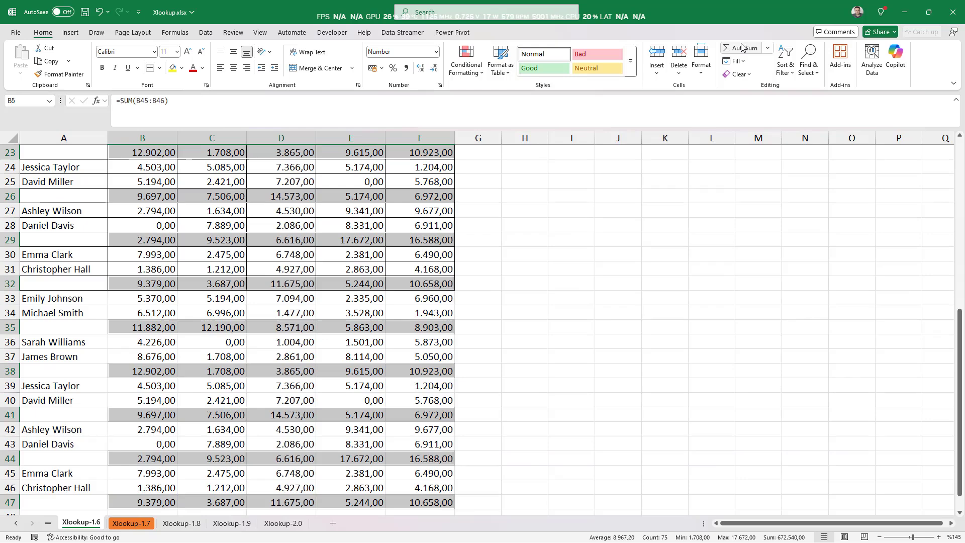
pyautogui.scroll(3, 279, 220)
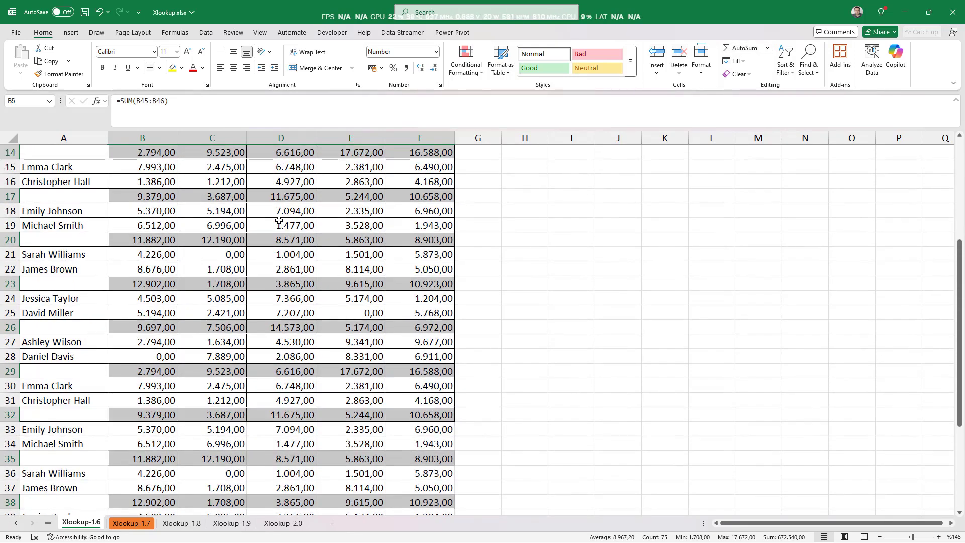
pyautogui.scroll(4, 279, 220)
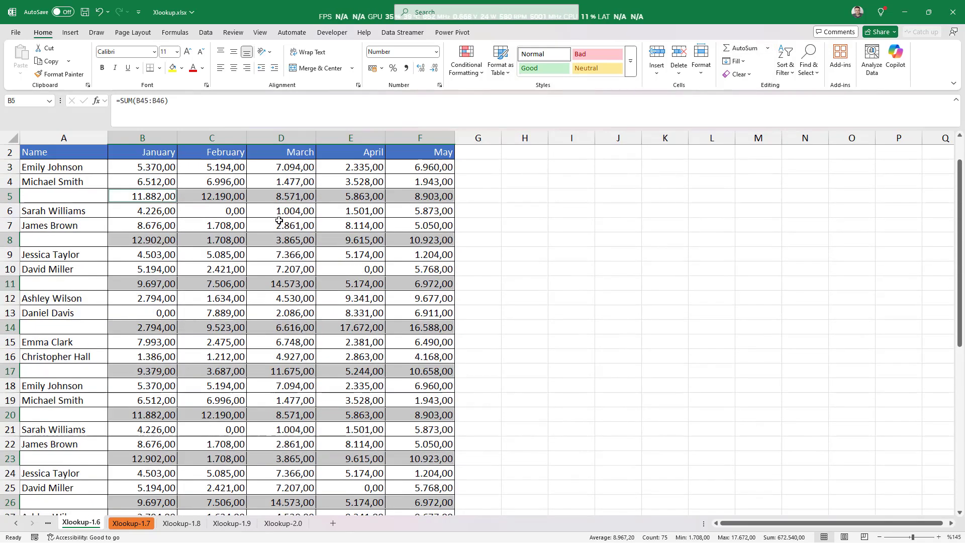
pyautogui.click(101, 69)
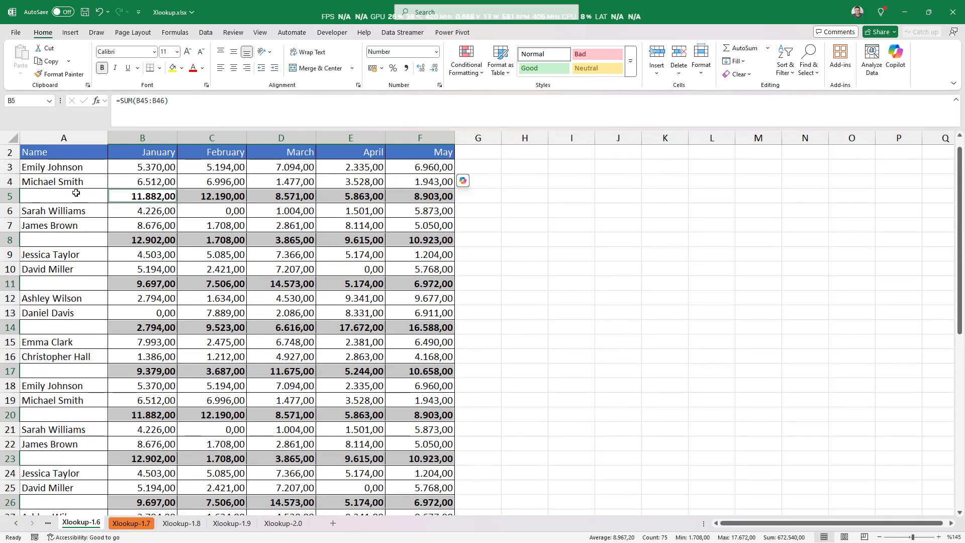
# Select the Name cells A5:A47 and bring up Go To Special.
pyautogui.moveTo(76, 193); pyautogui.dragTo(89, 486)
pyautogui.click(808, 64)
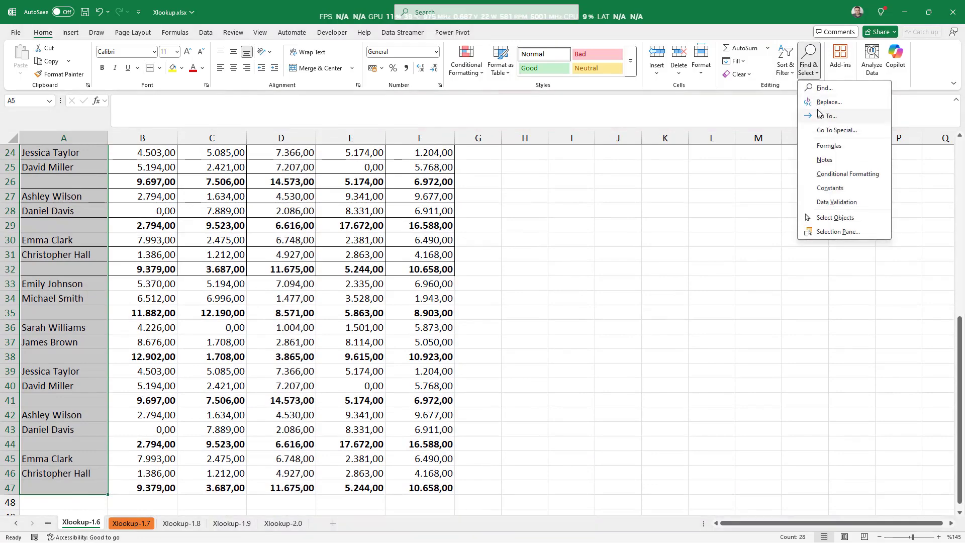
pyautogui.click(834, 130)
# Fill the blank Name cells with a bold, right-aligned 'Total' label.
pyautogui.click(668, 226)
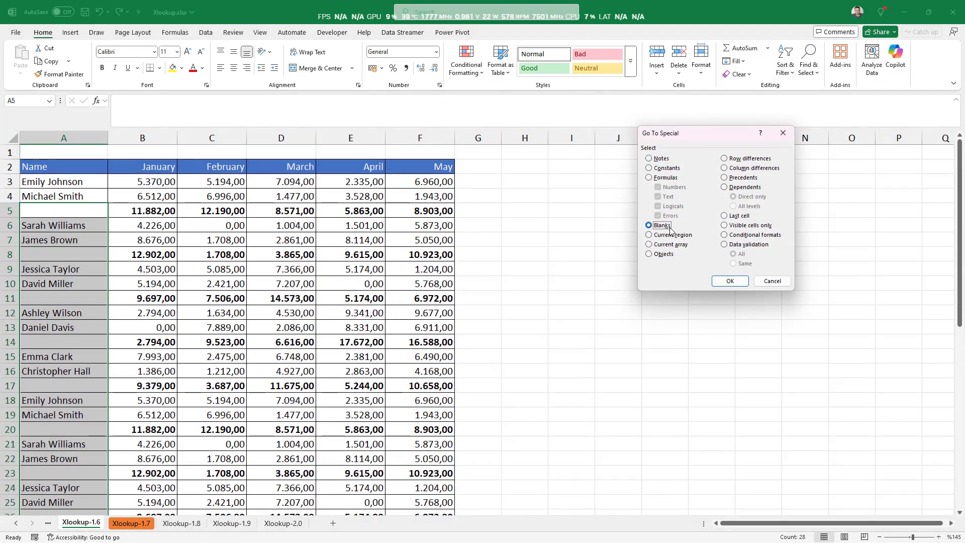
pyautogui.click(727, 281)
pyautogui.write('Total')
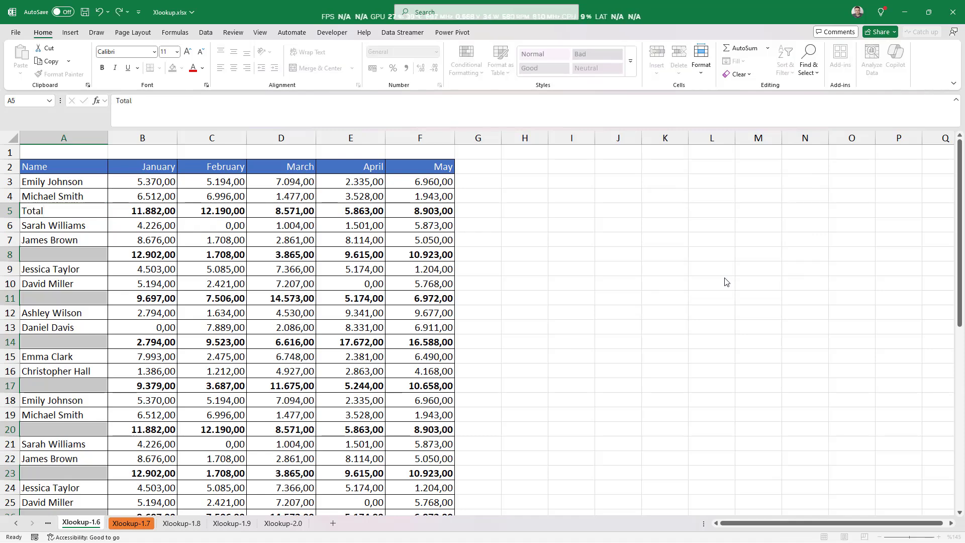
pyautogui.hotkey('ctrl', 'Return')
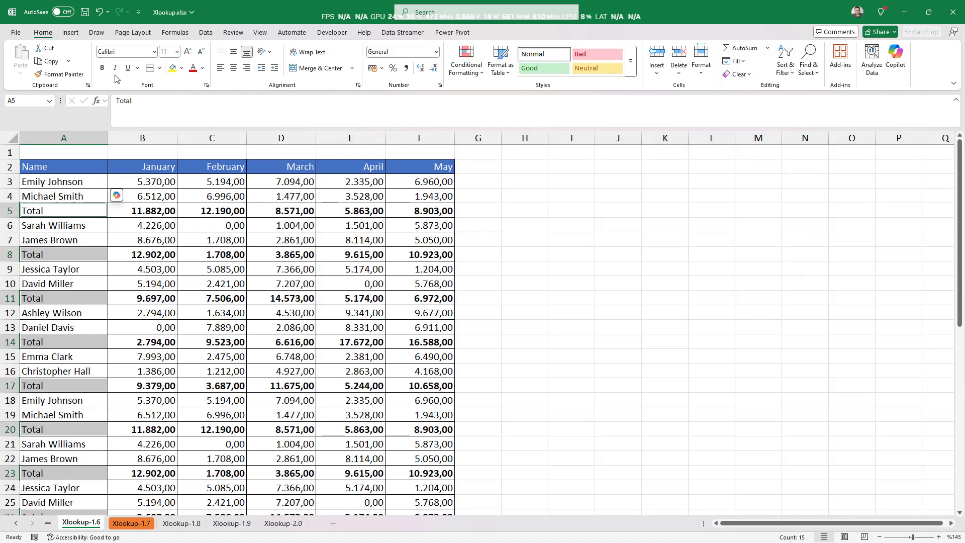
pyautogui.click(102, 67)
pyautogui.click(246, 69)
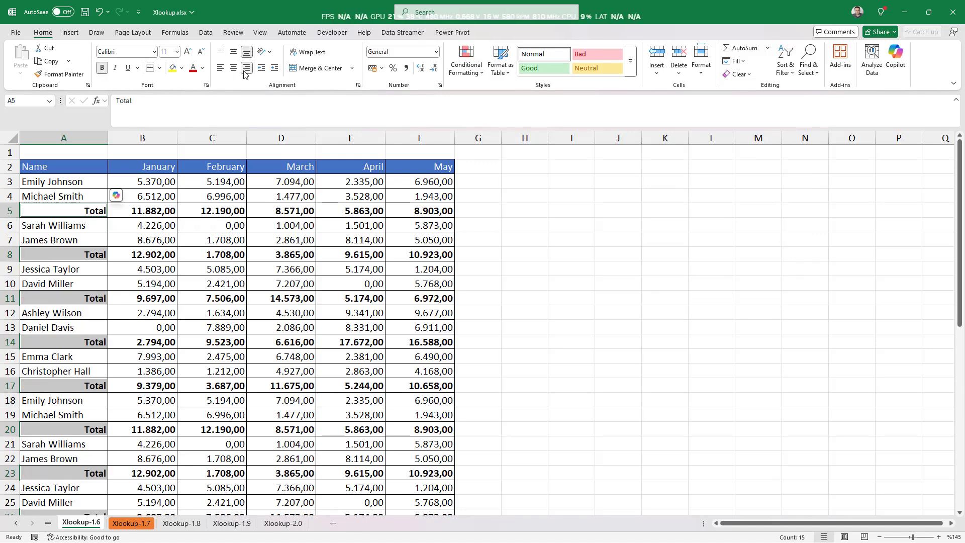
pyautogui.click(236, 260)
pyautogui.click(65, 225)
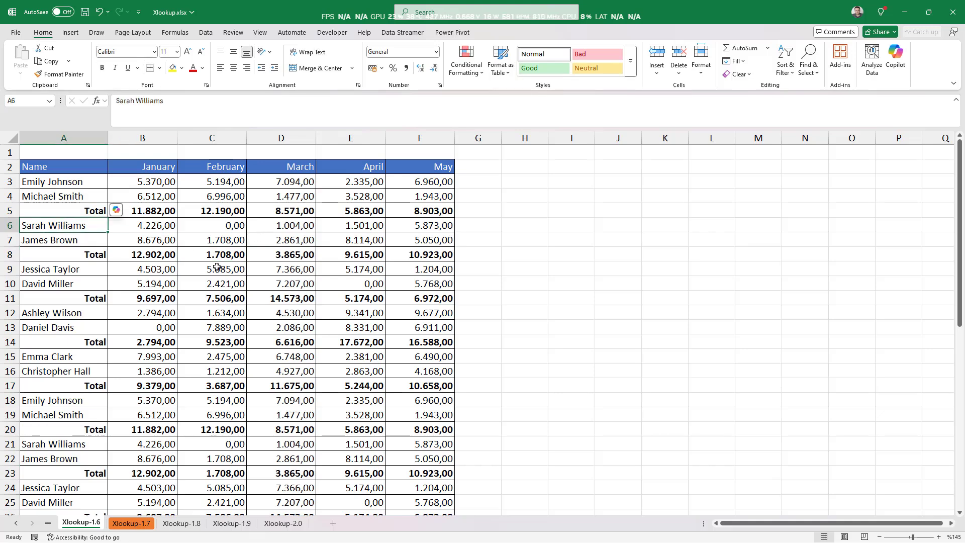
# Delete the Total labels and subtotal values from the table.
pyautogui.scroll(-9, 217, 267)
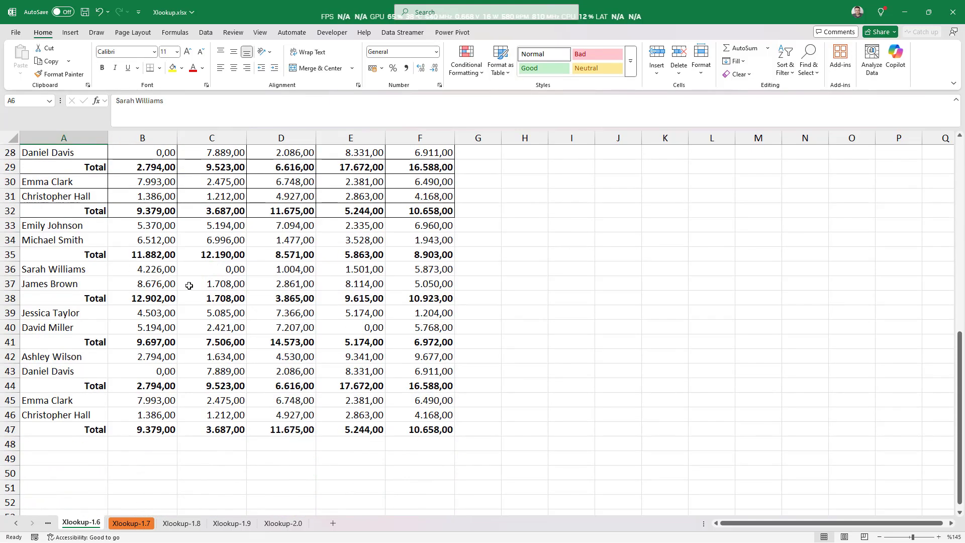
pyautogui.click(244, 357)
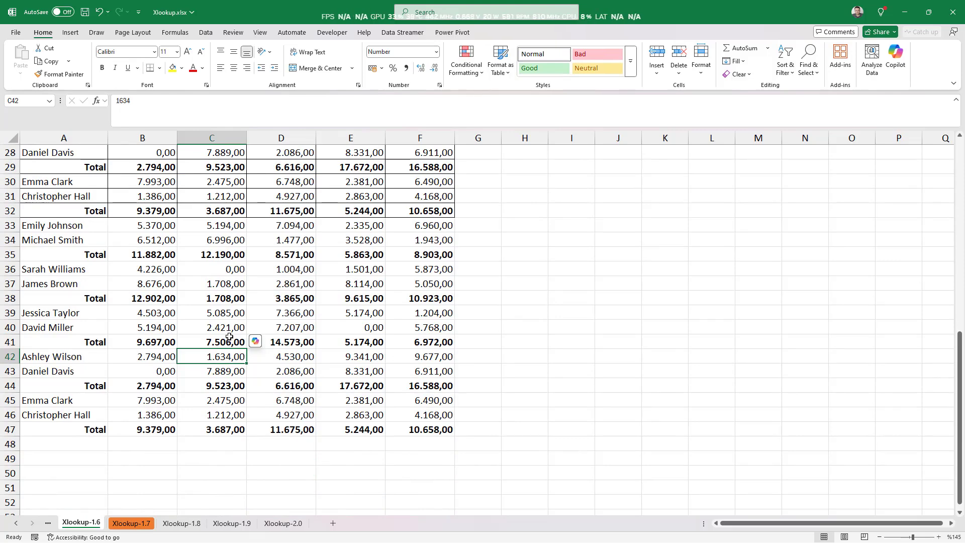
pyautogui.click(369, 336)
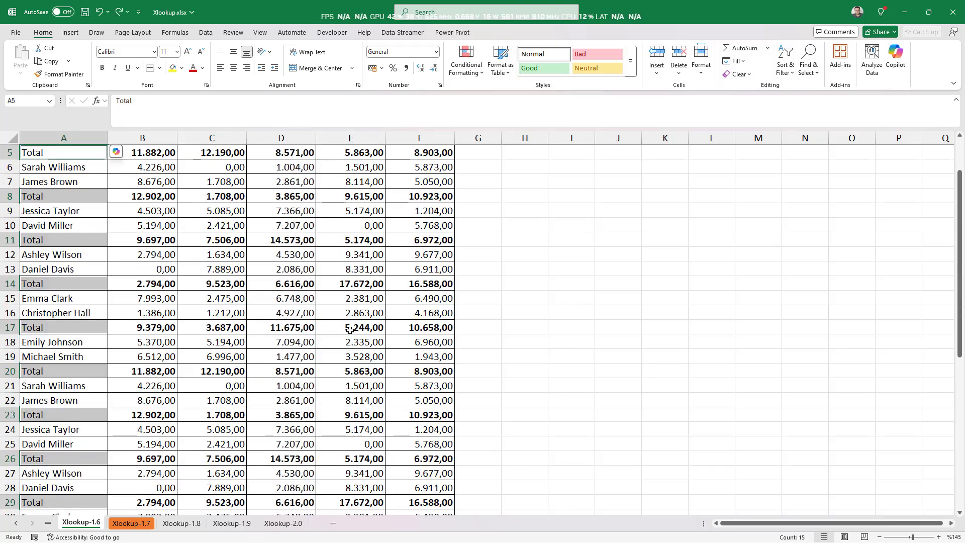
pyautogui.press('Delete')
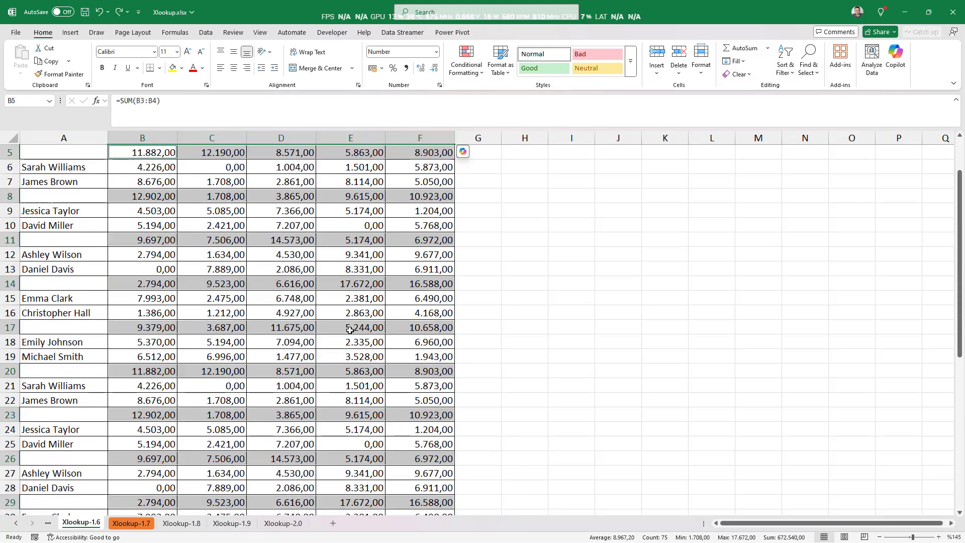
pyautogui.press('Delete')
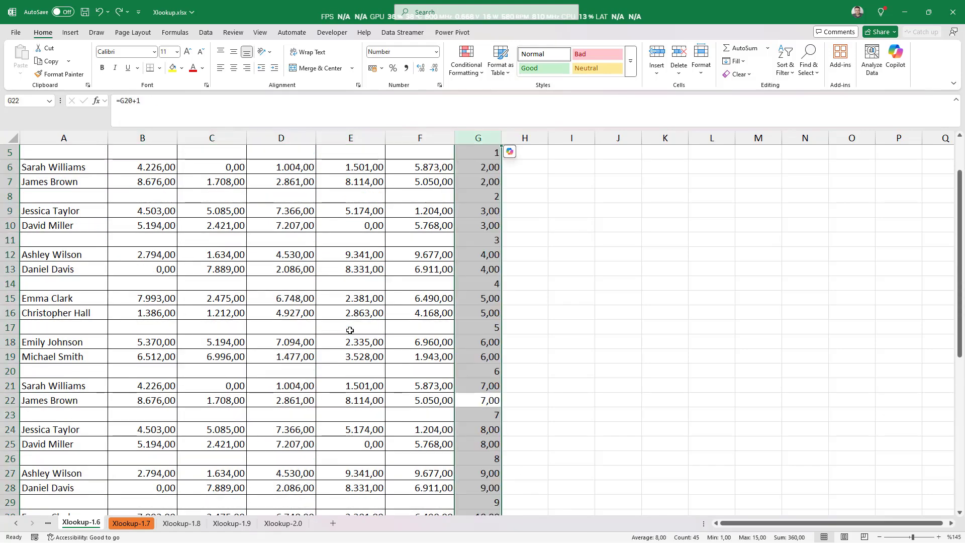
pyautogui.scroll(2, 472, 280)
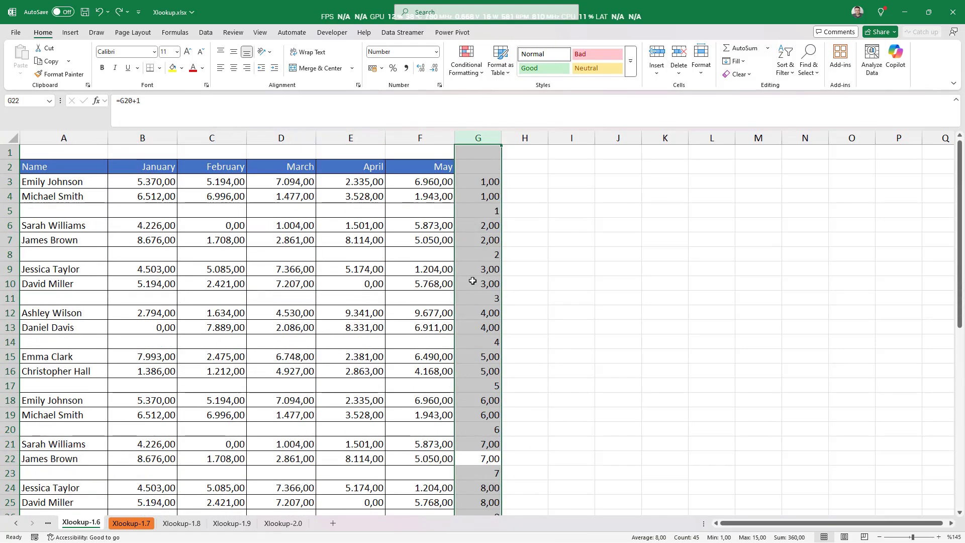
# Clear helper column G, undo back to before the blank rows, then clear column G again.
pyautogui.rightClick(493, 150)
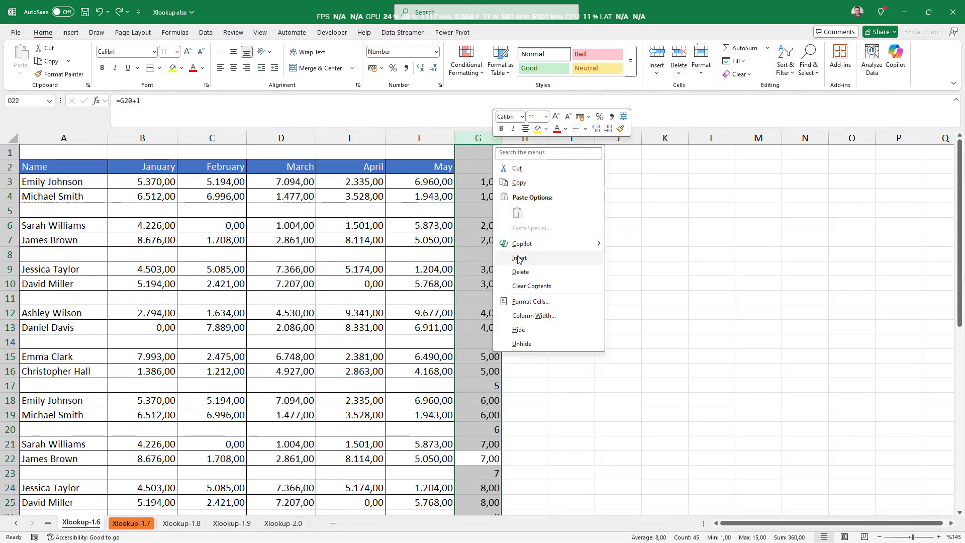
pyautogui.click(521, 272)
pyautogui.click(483, 177)
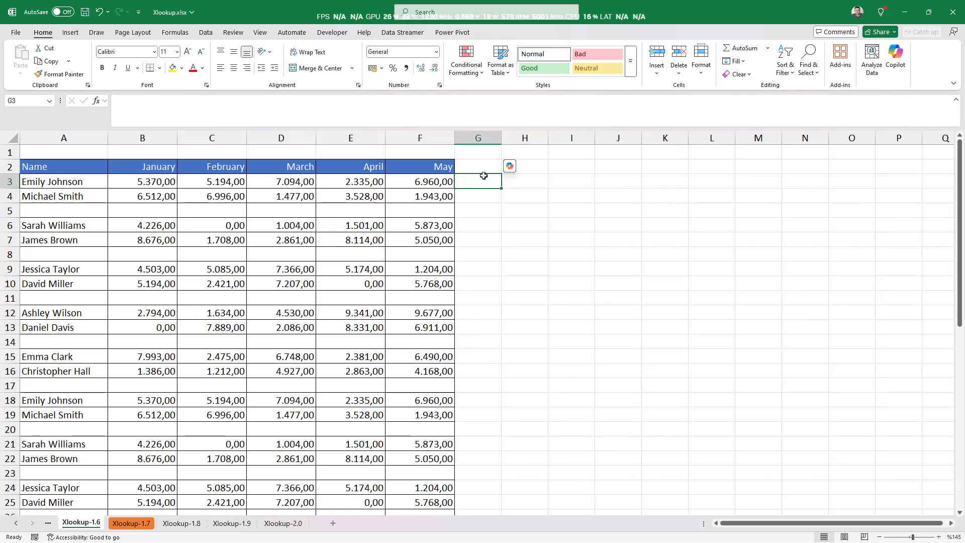
pyautogui.hotkey('ctrl', 'z')
pyautogui.hotkey('ctrl', 'z')
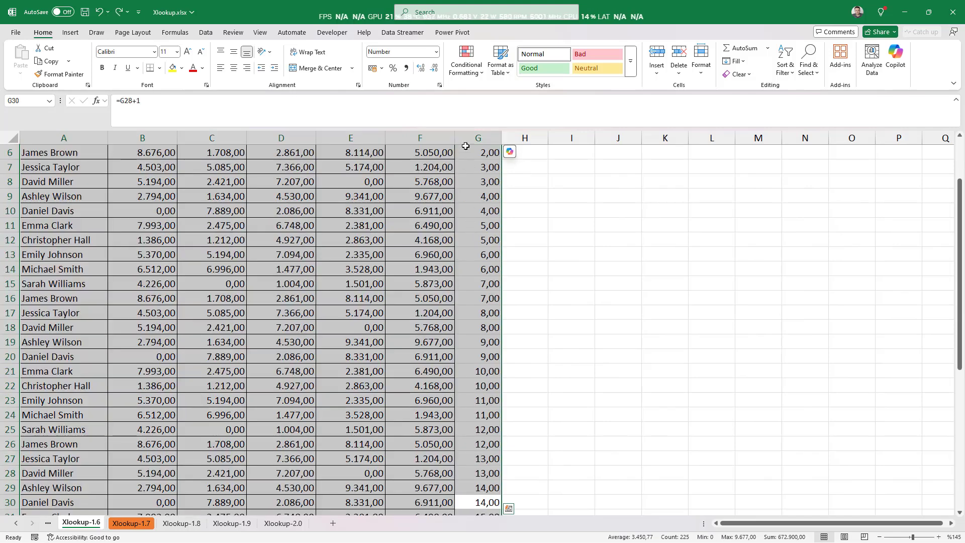
pyautogui.rightClick(478, 137)
pyautogui.click(518, 267)
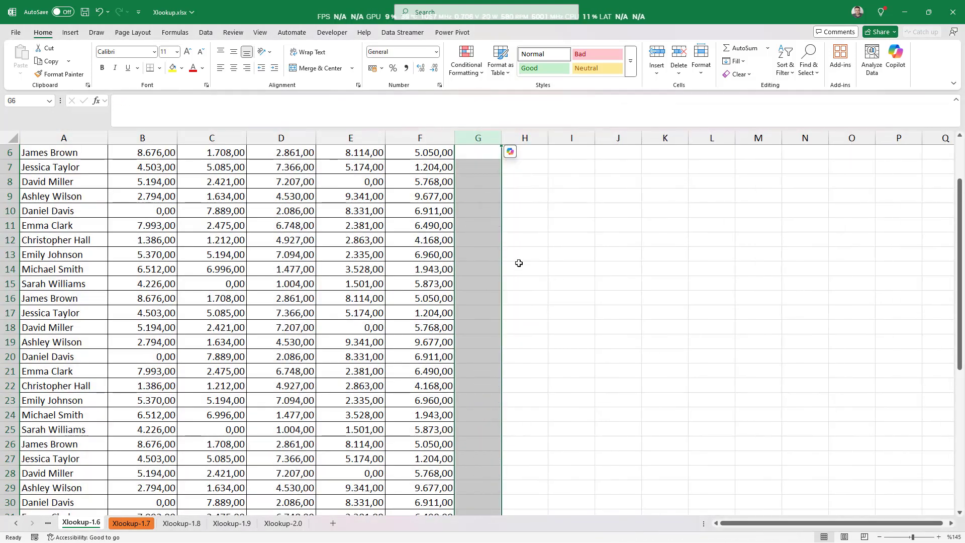
# Enter 1 in each of G3, G4 and G5.
pyautogui.scroll(2, 472, 182)
pyautogui.click(474, 181)
pyautogui.write('1')
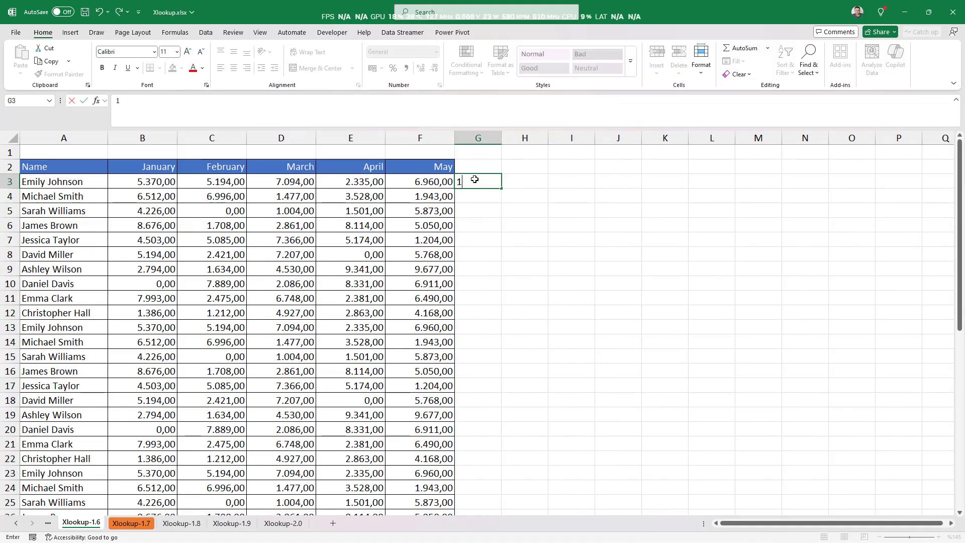
pyautogui.press('Return')
pyautogui.write('1')
pyautogui.press('Return')
pyautogui.write('1')
pyautogui.press('Return')
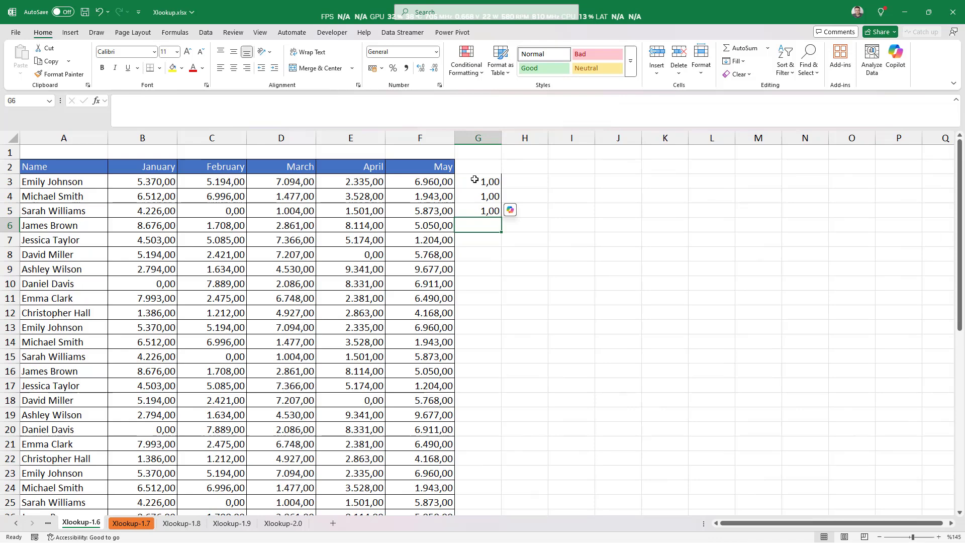
# Enter =G3+1, =G4+1 and =G5+1 in G6:G8 and select those three formulas.
pyautogui.write('=')
pyautogui.press('Up')
pyautogui.press('Up')
pyautogui.press('Up')
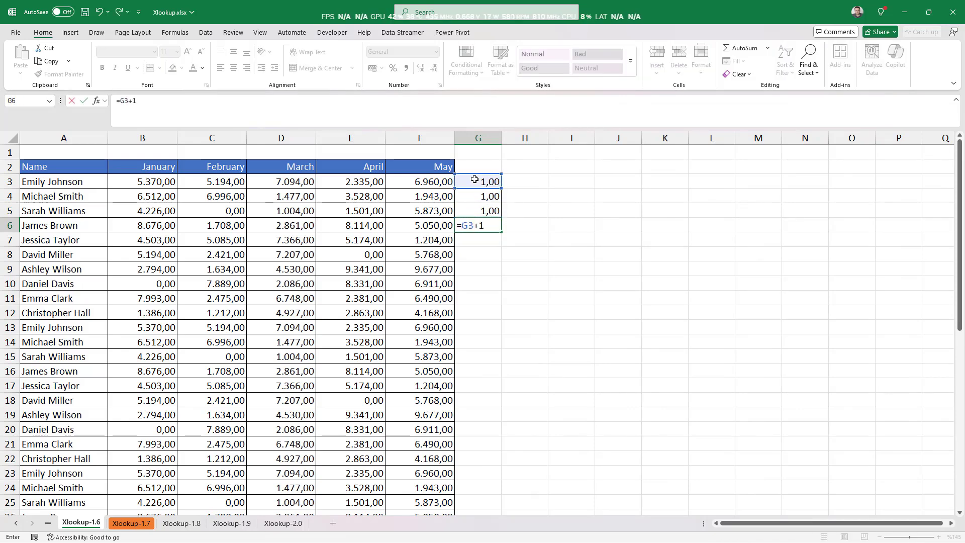
pyautogui.press('Return')
pyautogui.write('=')
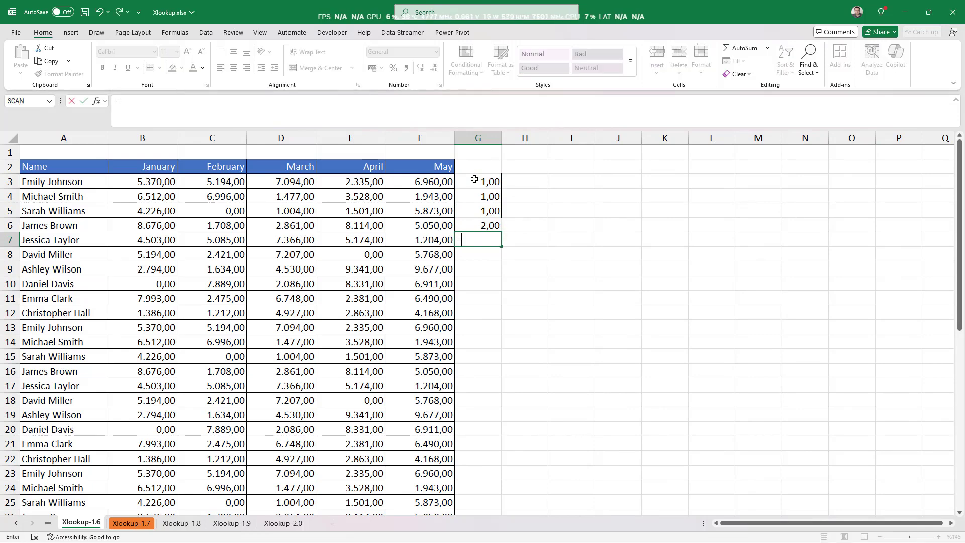
pyautogui.press('Up')
pyautogui.press('Up')
pyautogui.press('Up')
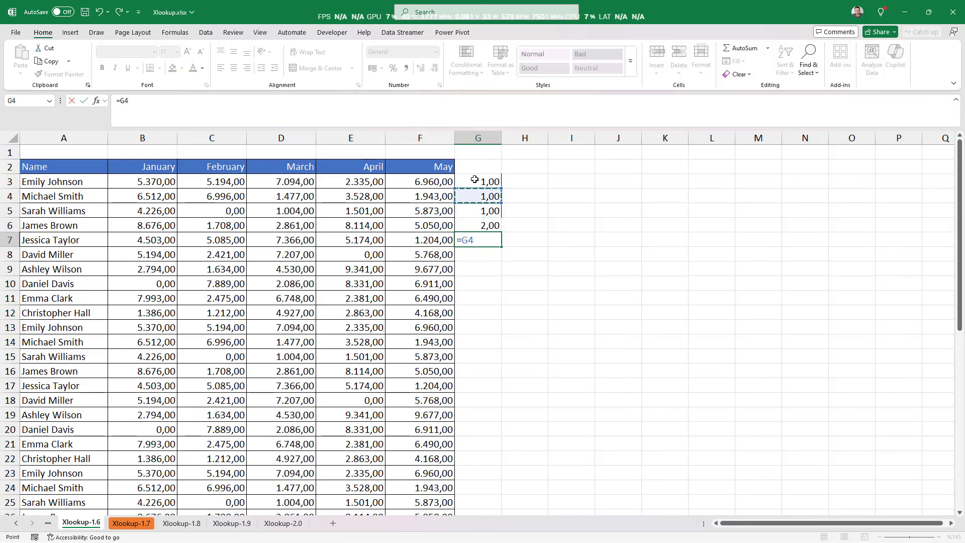
pyautogui.write('+1')
pyautogui.press('Return')
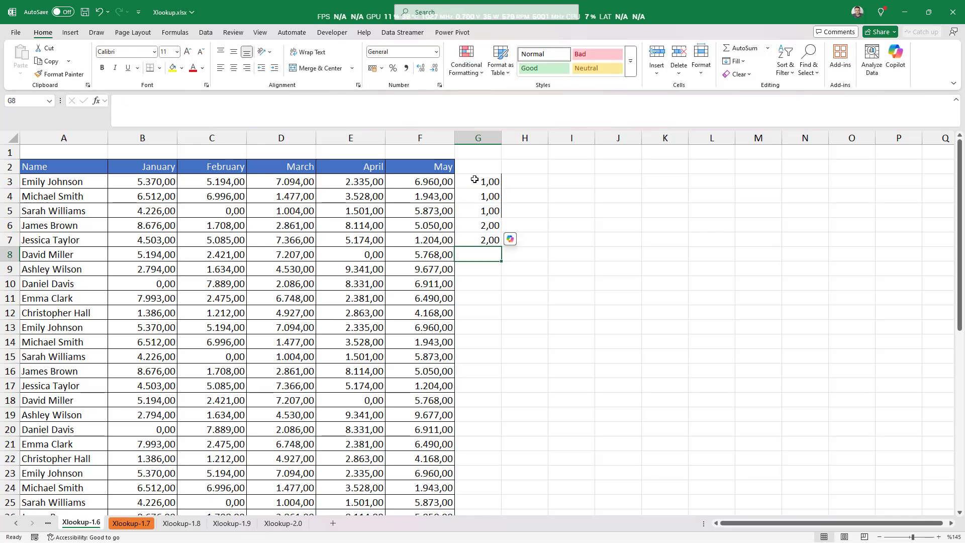
pyautogui.write('=')
pyautogui.press('Up')
pyautogui.press('Up')
pyautogui.press('Up')
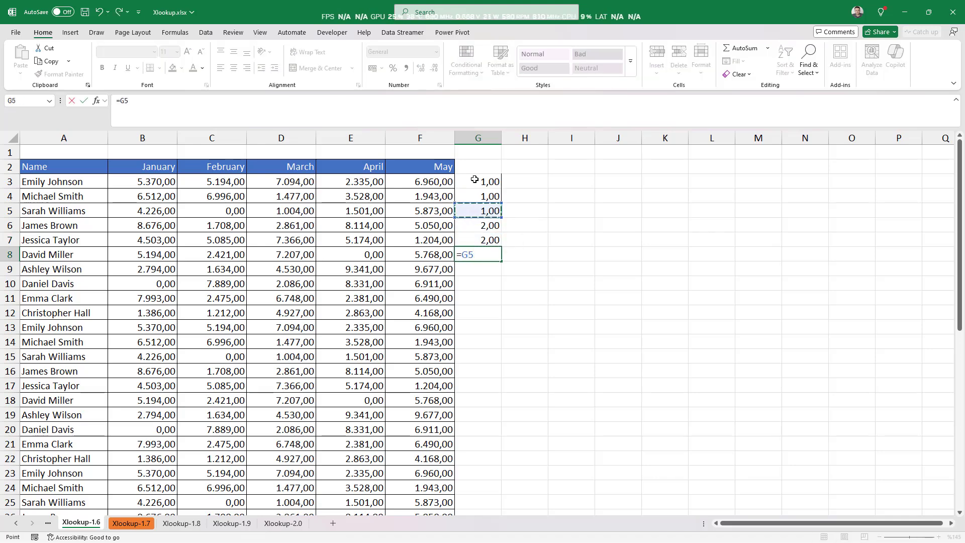
pyautogui.press('Return')
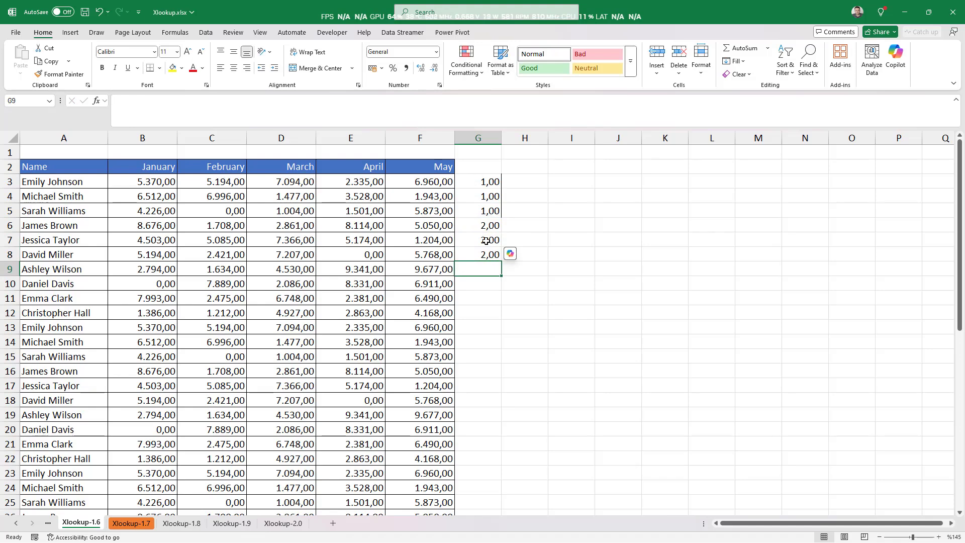
pyautogui.moveTo(491, 225); pyautogui.dragTo(506, 500)
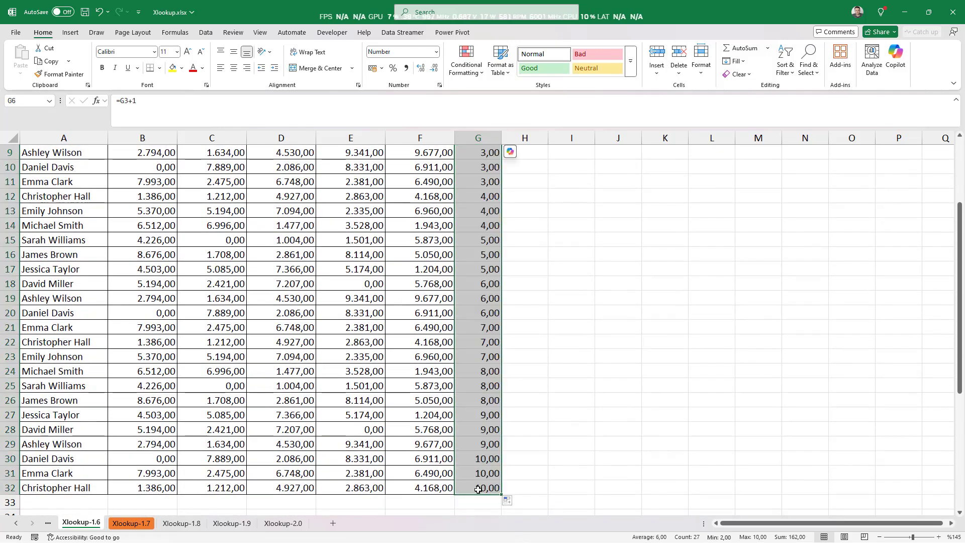
# Fill the group formulas down to G32 and enter 1 and 2 in G33:G34.
pyautogui.click(492, 489)
pyautogui.scroll(-2, 477, 488)
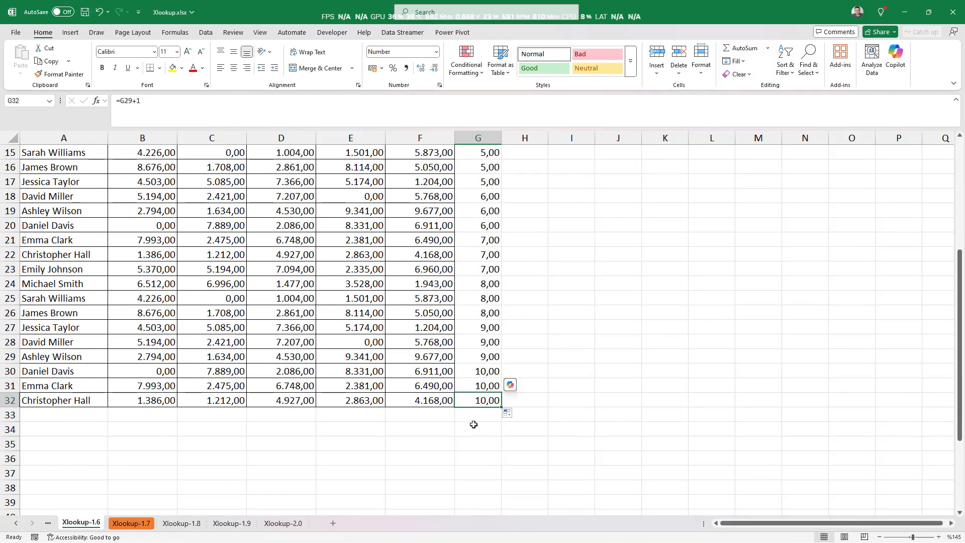
pyautogui.click(477, 418)
pyautogui.write('1')
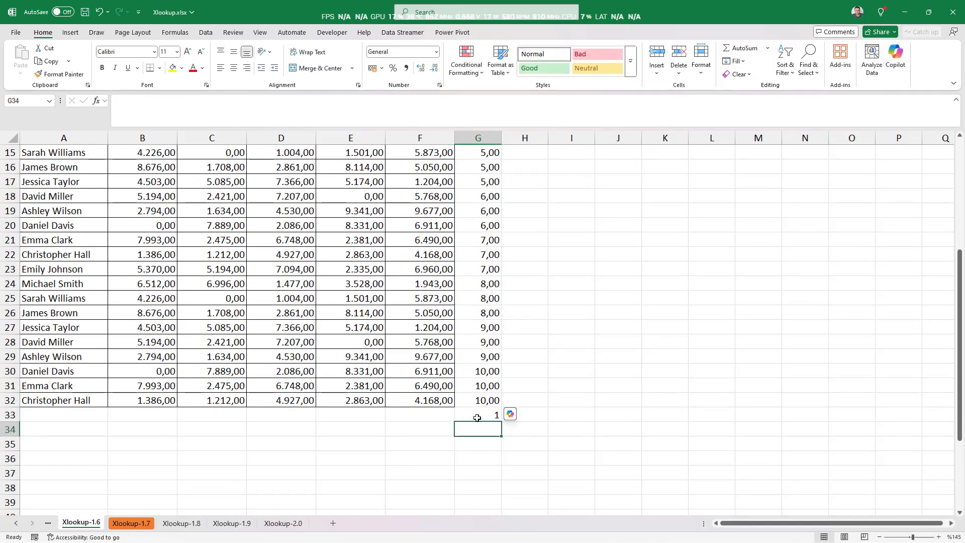
pyautogui.press('Return')
pyautogui.write('2')
pyautogui.press('Return')
pyautogui.click(476, 415)
pyautogui.moveTo(481, 421); pyautogui.dragTo(500, 479)
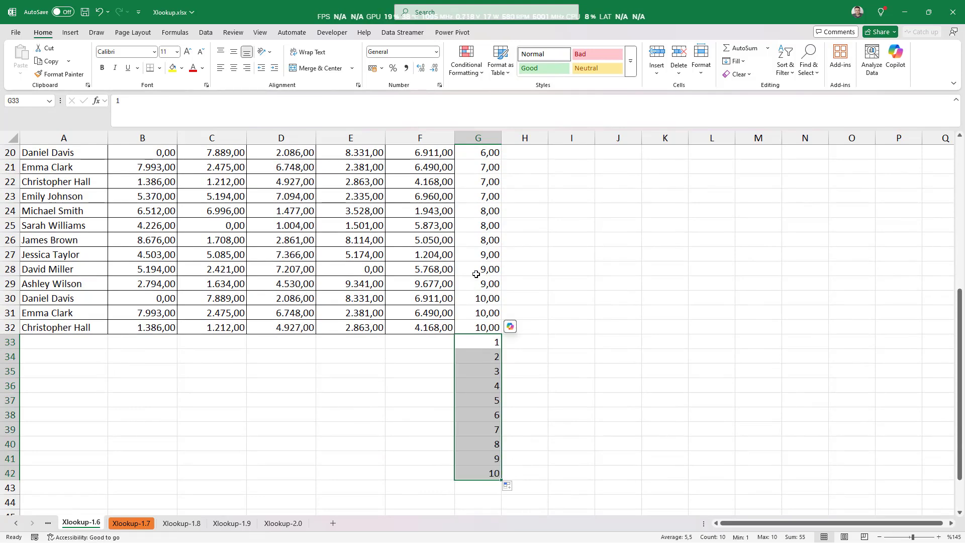
# Sort the rows ascending by column G so a blank row follows every three names.
pyautogui.click(476, 274)
pyautogui.rightClick(478, 271)
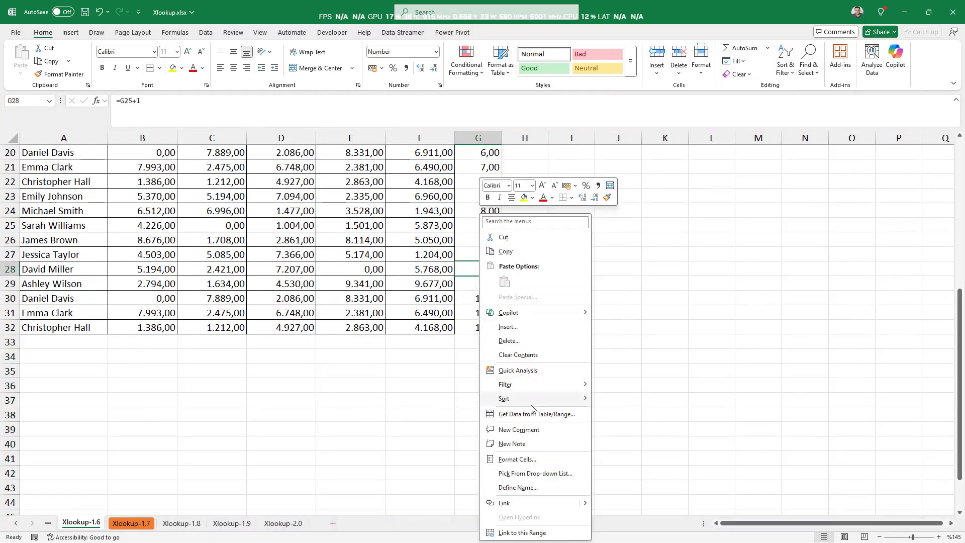
pyautogui.moveTo(531, 407)
pyautogui.click(649, 399)
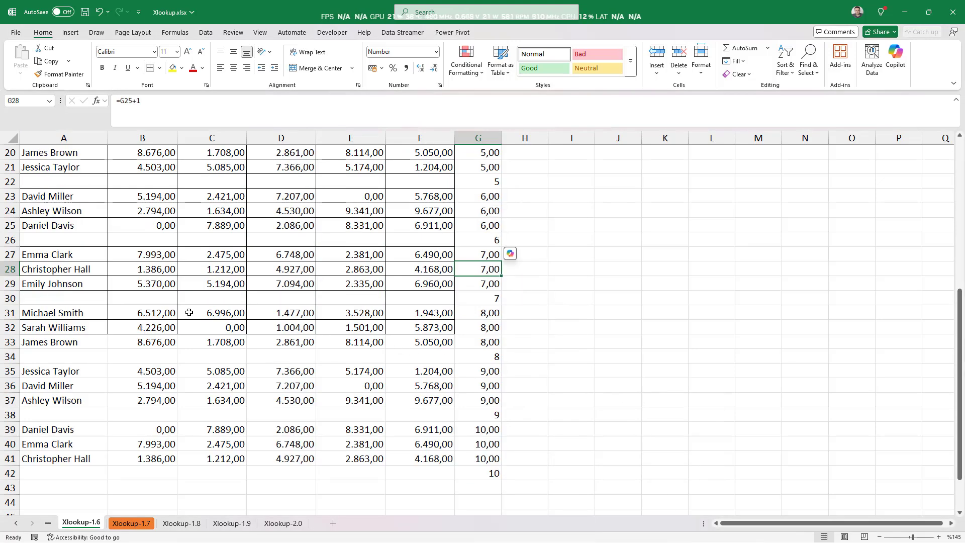
pyautogui.scroll(6, 201, 209)
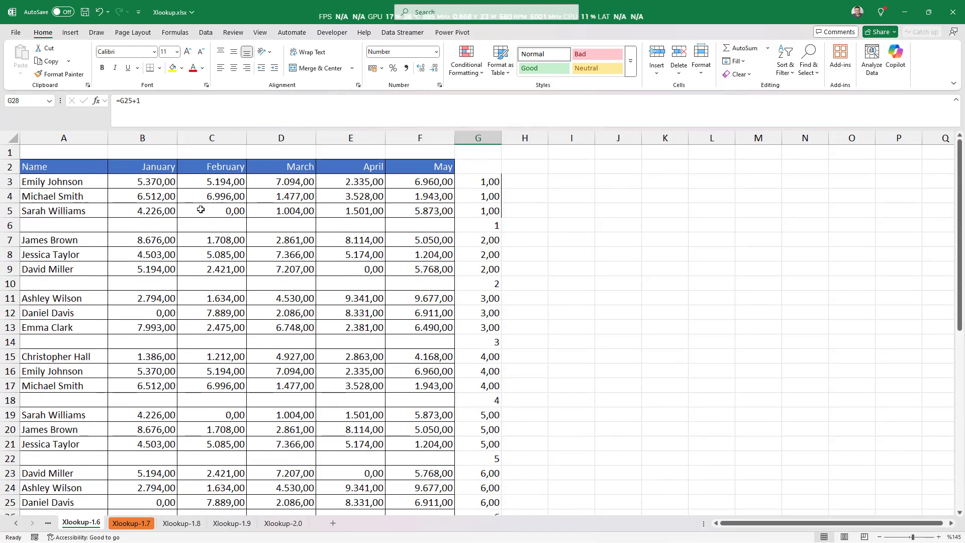
# Clear helper column G and select only the blank cells within B3:F42.
pyautogui.rightClick(484, 132)
pyautogui.click(520, 263)
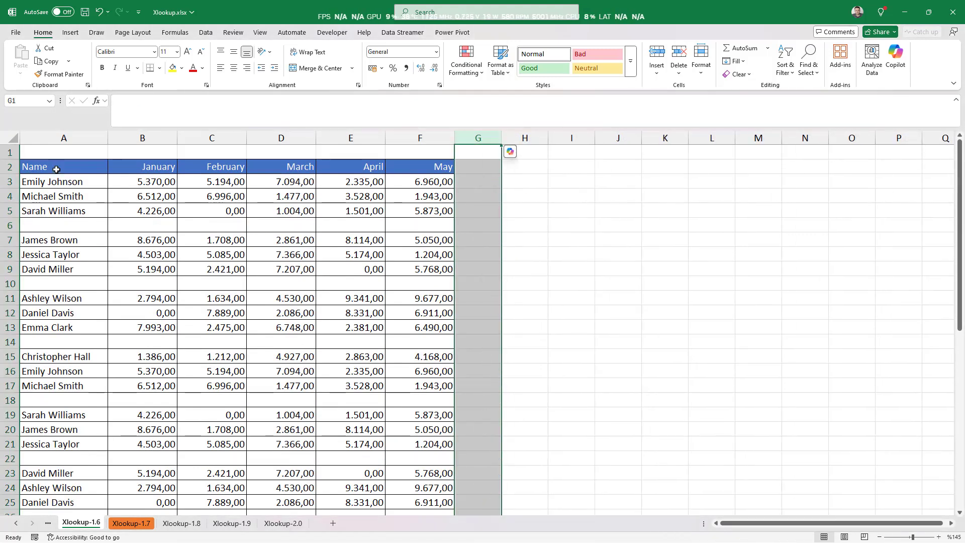
pyautogui.moveTo(130, 182); pyautogui.dragTo(420, 454)
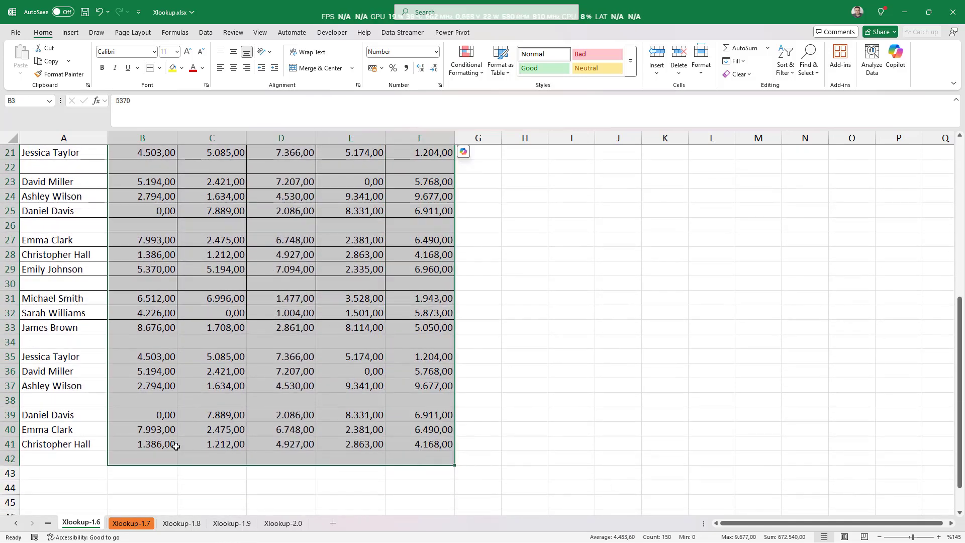
pyautogui.click(808, 65)
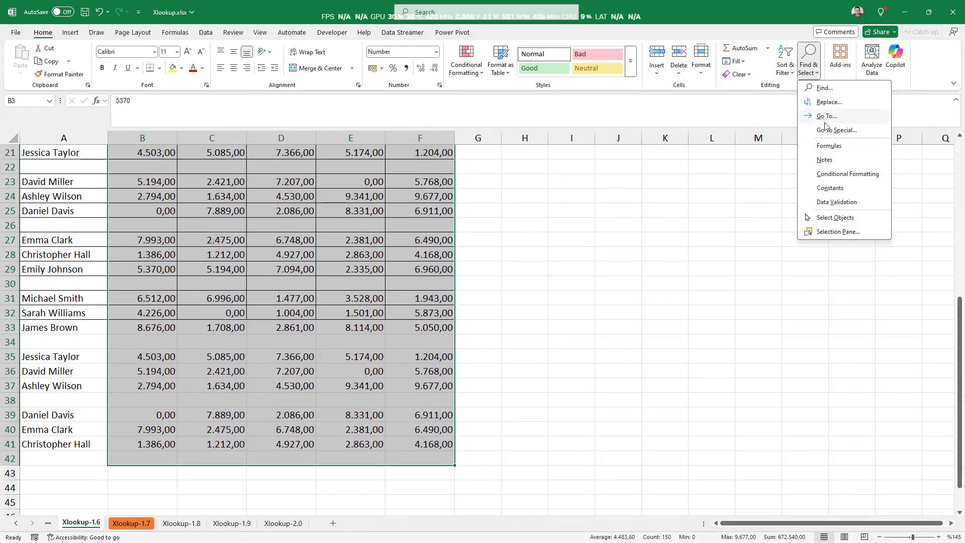
pyautogui.click(831, 129)
pyautogui.click(663, 227)
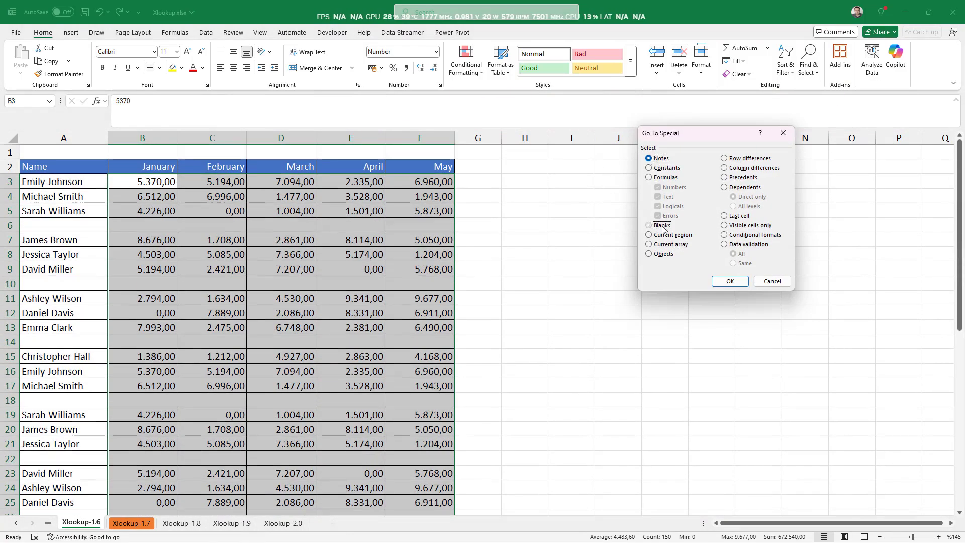
pyautogui.click(730, 281)
# Enter 0 in the blank cells, then turn them into bold AutoSum subtotals.
pyautogui.write('0')
pyautogui.hotkey('ctrl', 'Return')
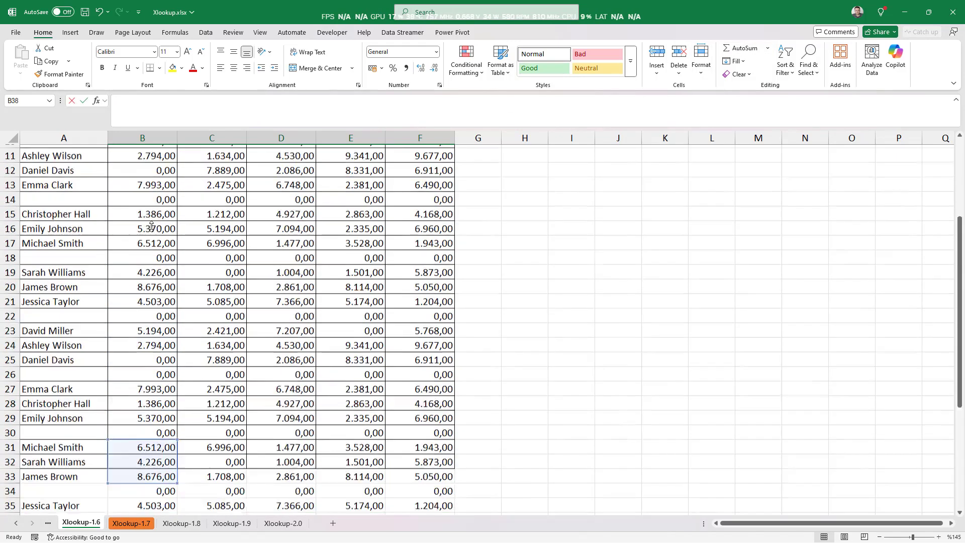
pyautogui.hotkey('alt', '=')
pyautogui.click(100, 63)
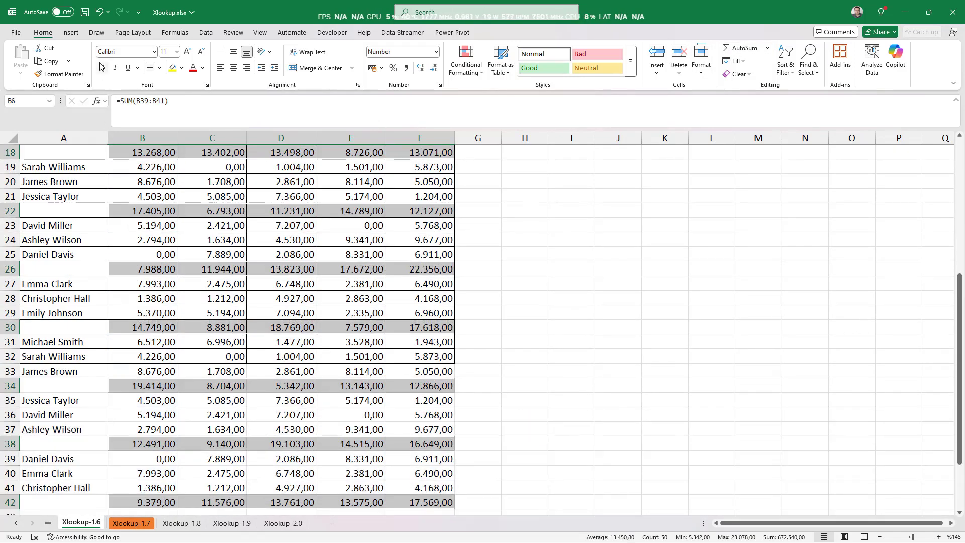
pyautogui.scroll(6, 279, 200)
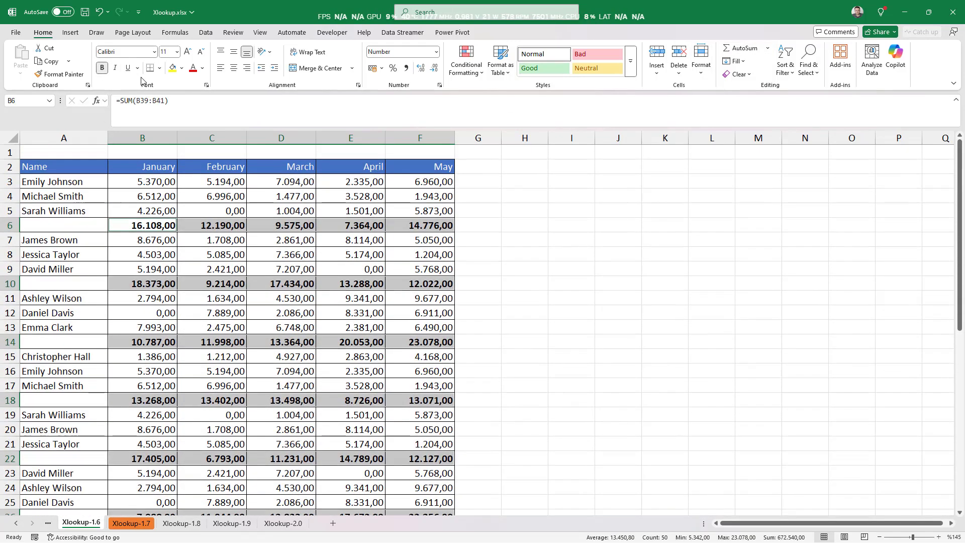
pyautogui.click(125, 236)
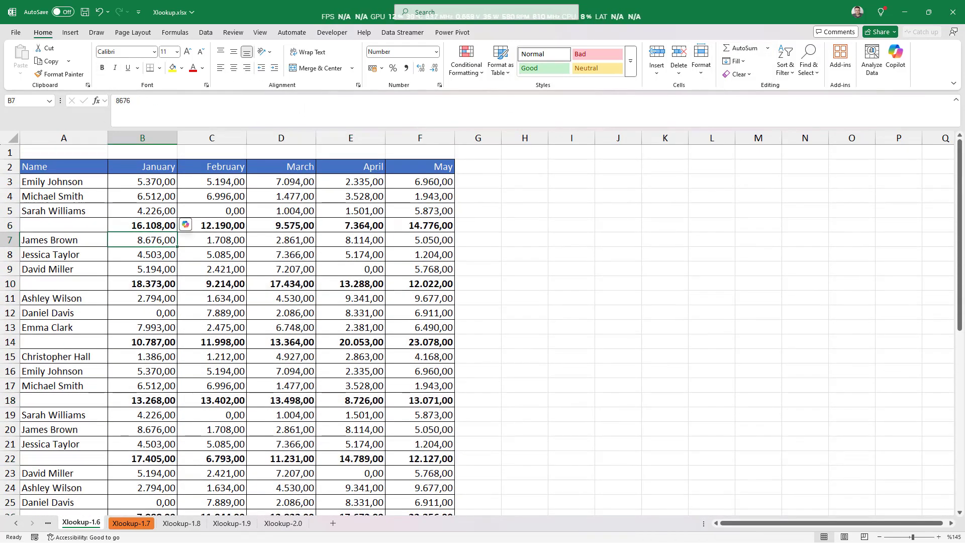